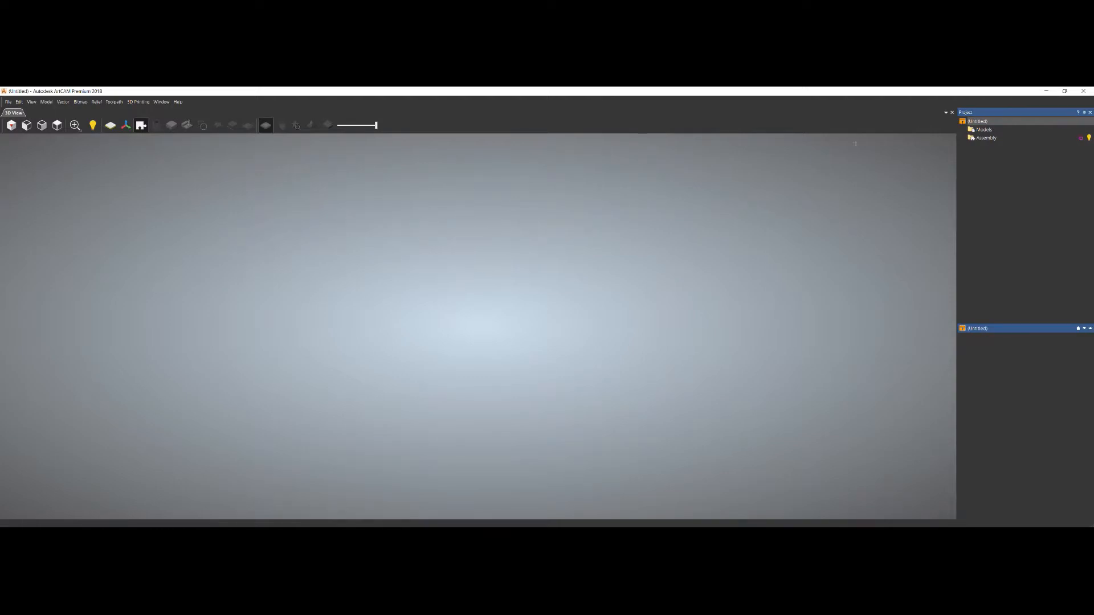
Create a new rotary shank model for the ring with the default size settings.
{"action": "left_click", "coordinate": [984, 131]}
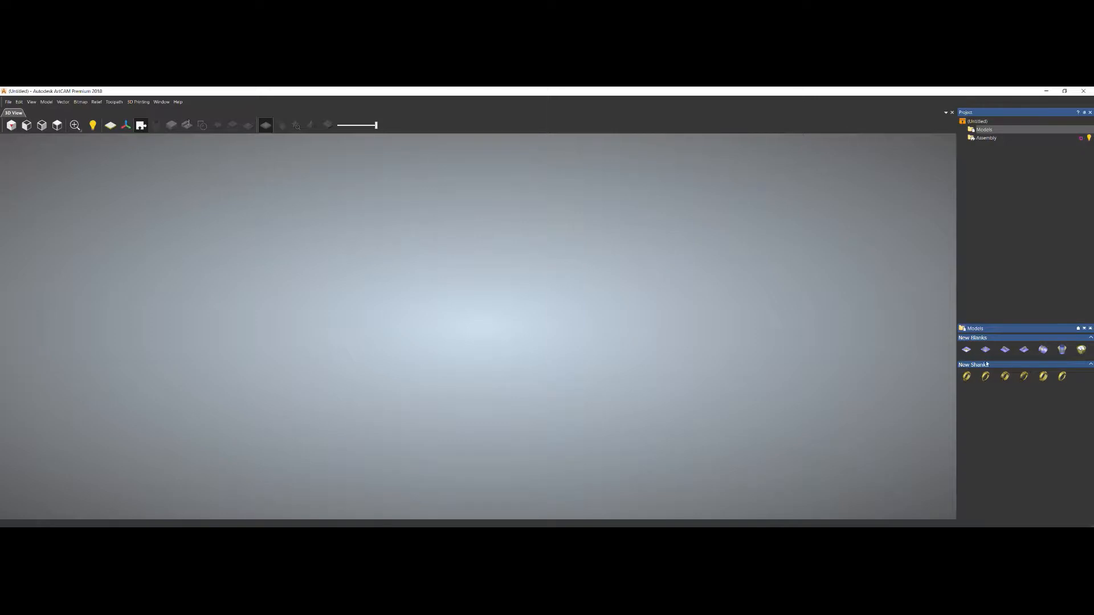
{"action": "left_click", "coordinate": [1043, 349]}
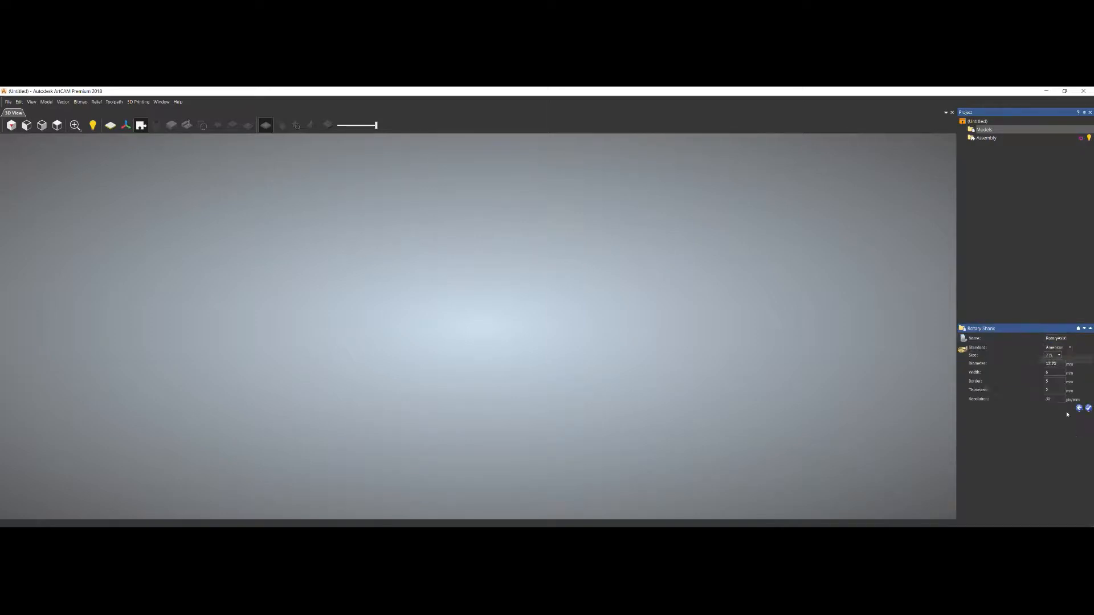
{"action": "left_click", "coordinate": [1088, 408]}
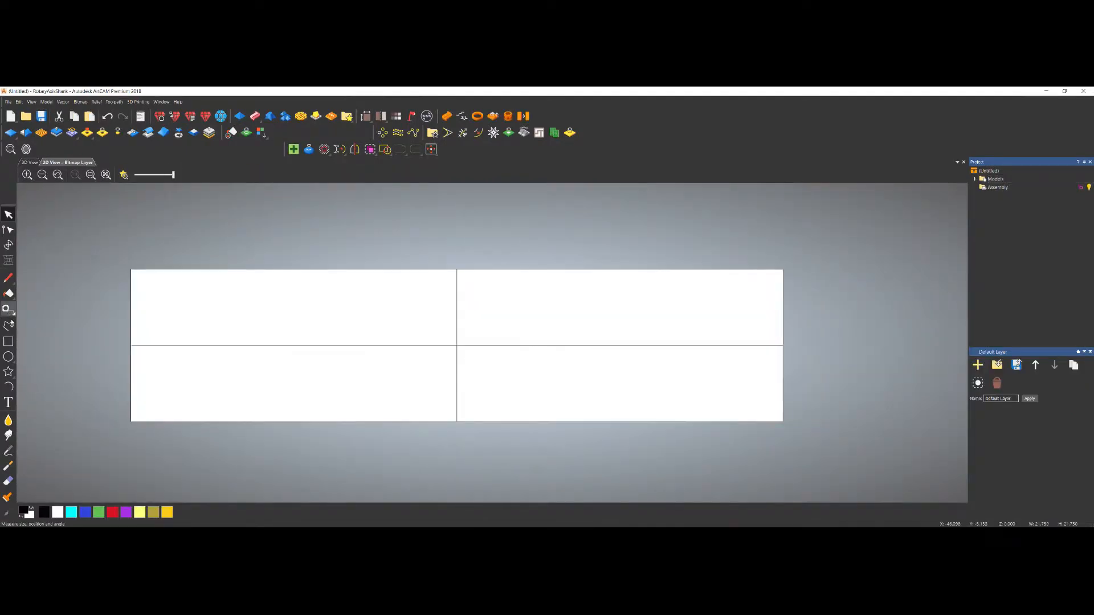
{"action": "left_click", "coordinate": [8, 342]}
{"action": "left_click_drag", "start_coordinate": [108, 310], "coordinate": [216, 315]}
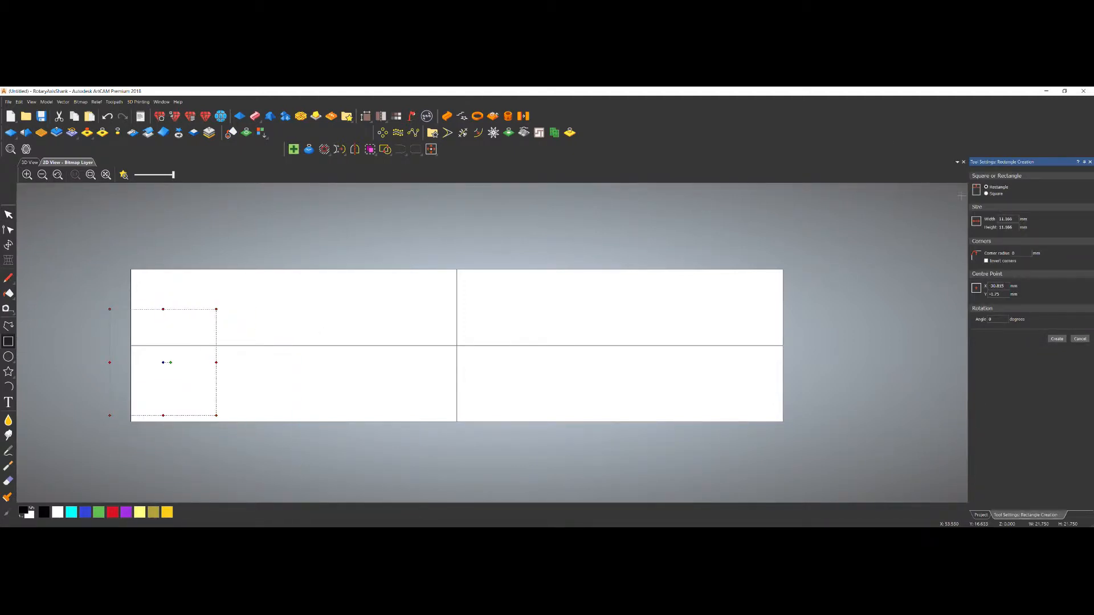
{"action": "right_click", "coordinate": [227, 309]}
{"action": "right_click", "coordinate": [229, 309]}
{"action": "left_click", "coordinate": [207, 309]}
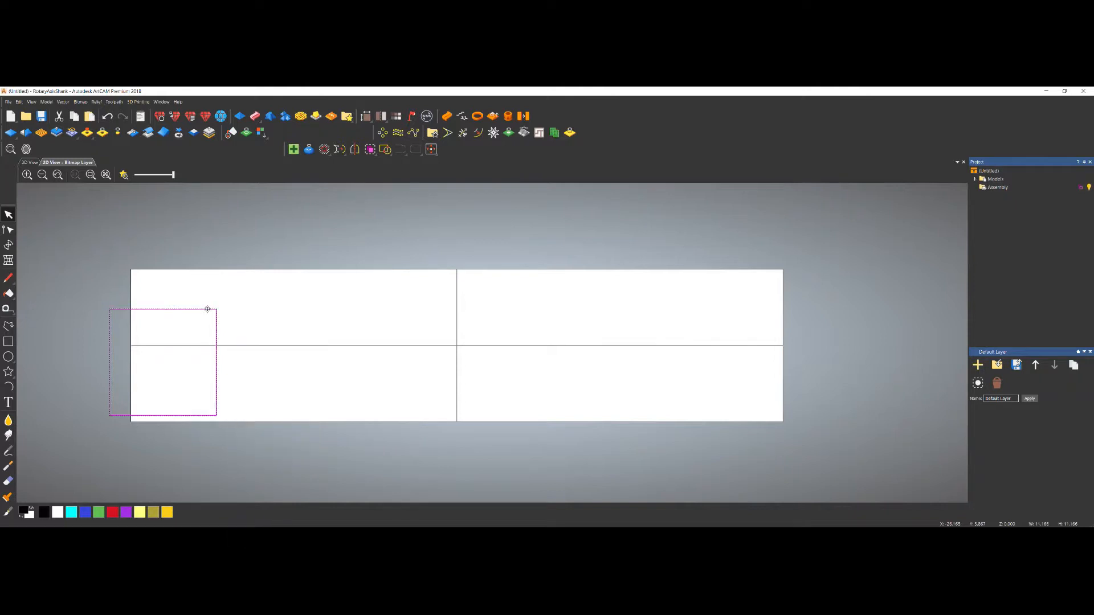
{"action": "key", "text": "Delete"}
Draw a thin horizontal rectangle about 36 mm by 1.4 mm across the model's upper-left quarter, ending at the vertical centre line.
{"action": "left_click", "coordinate": [8, 341]}
{"action": "left_click_drag", "start_coordinate": [114, 308], "coordinate": [460, 323]}
{"action": "left_click", "coordinate": [499, 296]}
{"action": "left_click", "coordinate": [379, 308]}
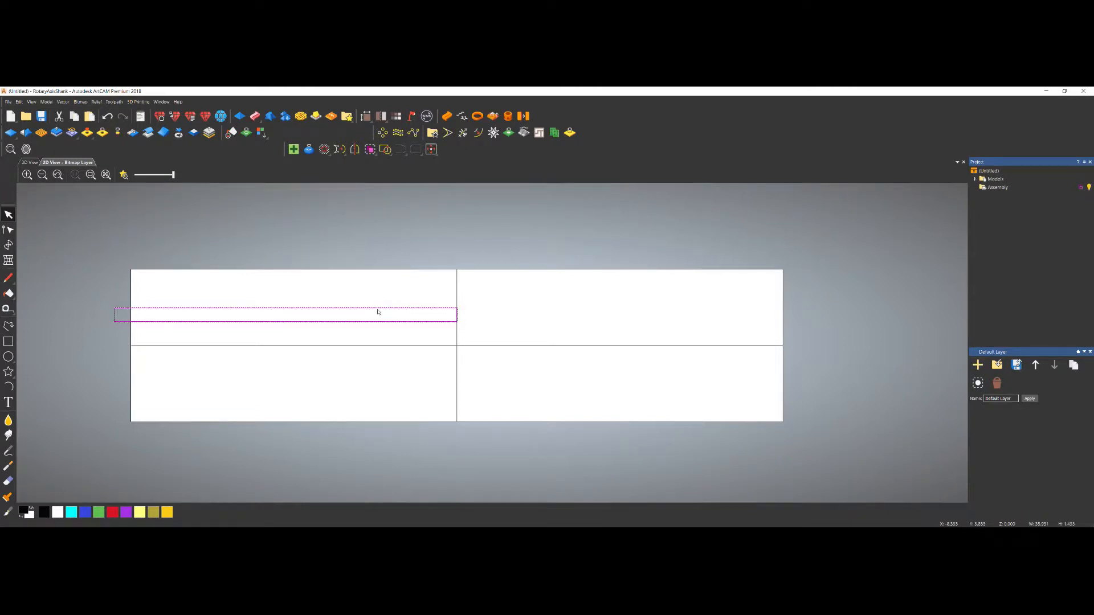
Rotate the thin rectangle into a shallow diagonal strip rising toward the vertical centre line.
{"action": "left_click", "coordinate": [346, 308]}
{"action": "left_click_drag", "start_coordinate": [336, 317], "coordinate": [342, 311]}
{"action": "left_click", "coordinate": [357, 309]}
{"action": "scroll", "coordinate": [359, 311], "scroll_direction": "down", "scroll_amount": 1}
{"action": "scroll", "coordinate": [396, 337], "scroll_direction": "up", "scroll_amount": 2}
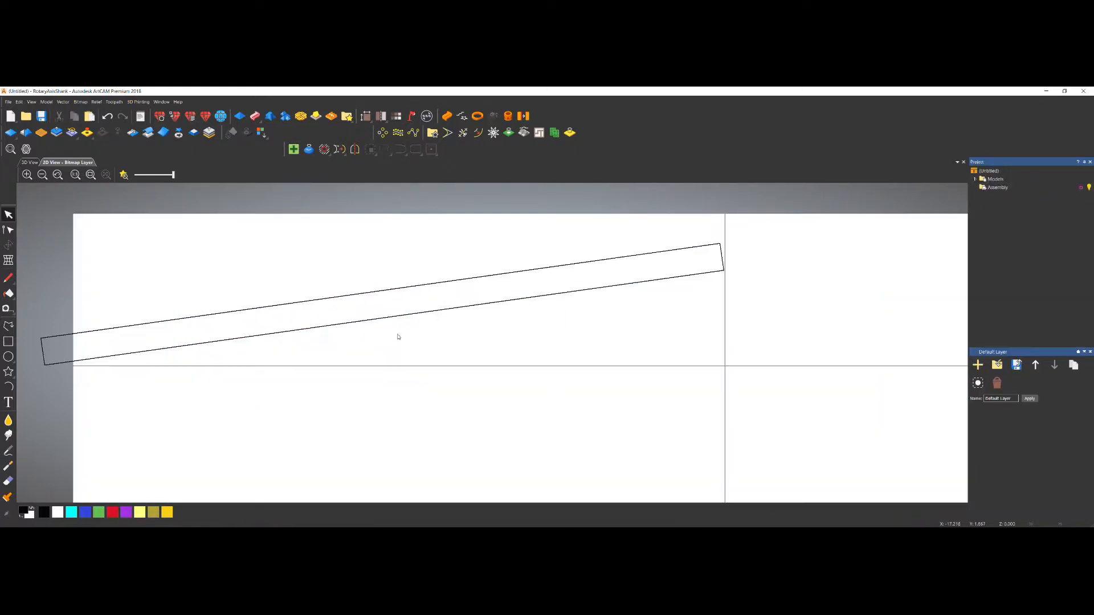
{"action": "scroll", "coordinate": [484, 316], "scroll_direction": "down", "scroll_amount": 2}
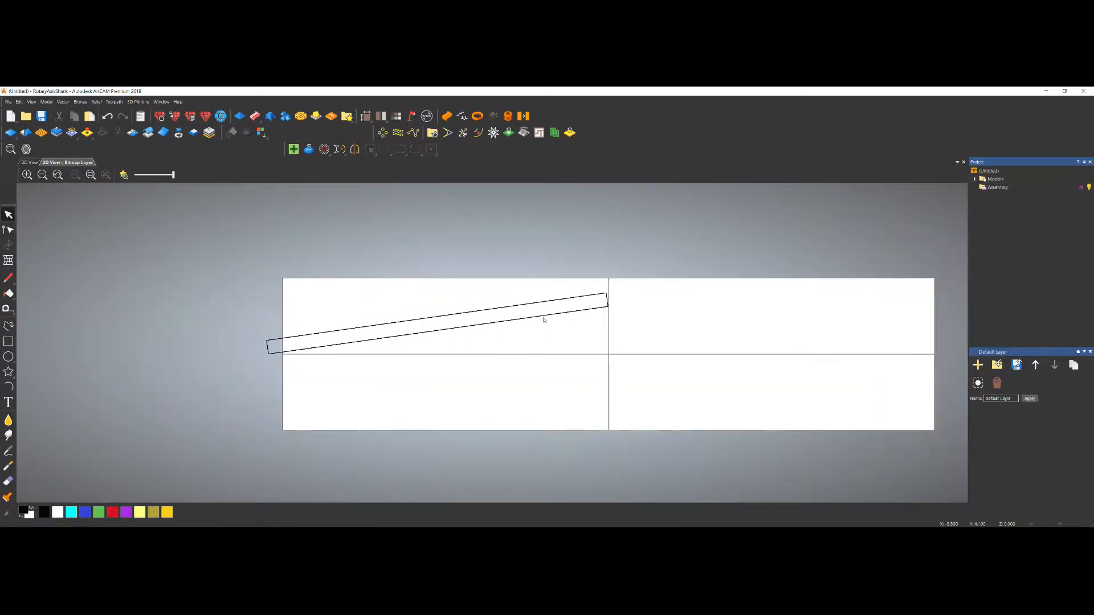
Draw a circle about 1 mm in diameter near the strip's upper end and copy it along the strip into a row of five.
{"action": "left_click", "coordinate": [8, 357]}
{"action": "scroll", "coordinate": [578, 303], "scroll_direction": "up", "scroll_amount": 1}
{"action": "left_click_drag", "start_coordinate": [595, 301], "coordinate": [512, 323]}
{"action": "left_click", "coordinate": [590, 309]}
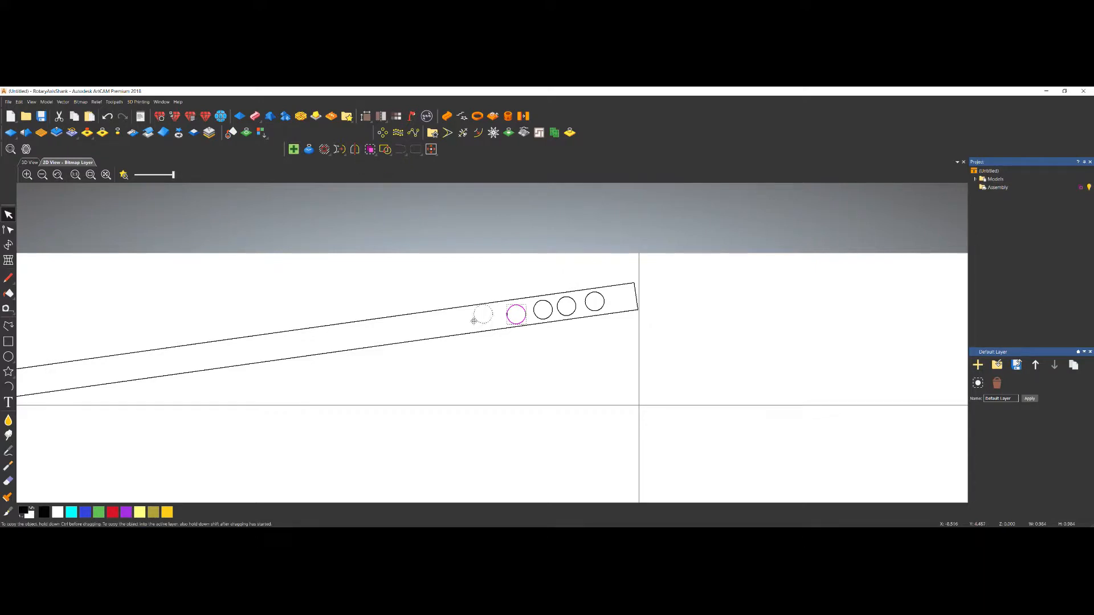
{"action": "left_click_drag", "start_coordinate": [479, 326], "coordinate": [483, 328], "text": "ctrl"}
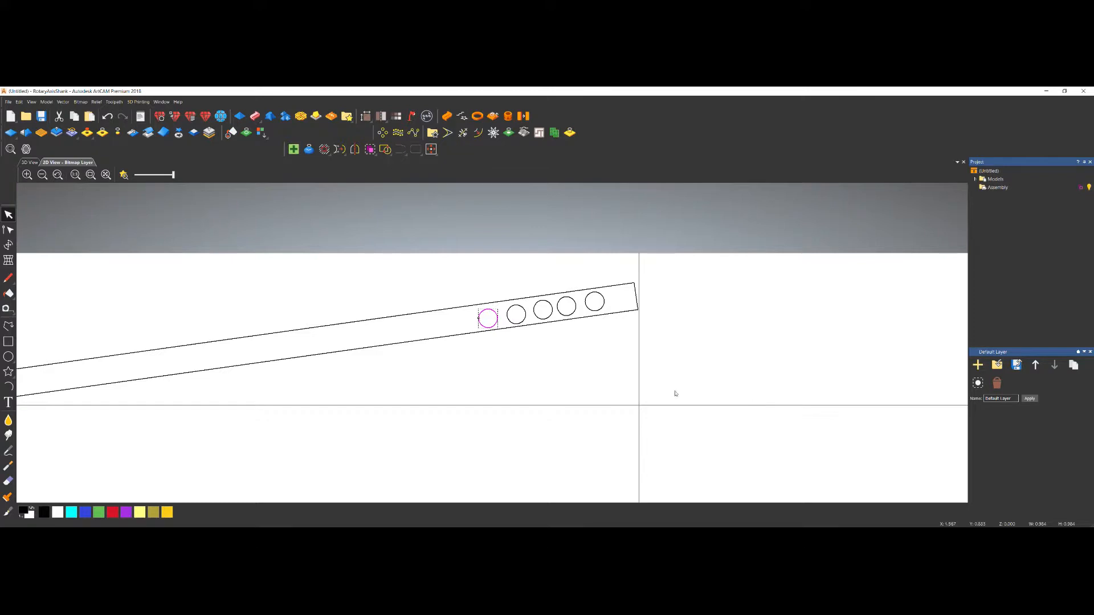
Nudge the fourth circle from the strip's upper end to adjust its position in the row.
{"action": "scroll", "coordinate": [675, 394], "scroll_direction": "down", "scroll_amount": 2}
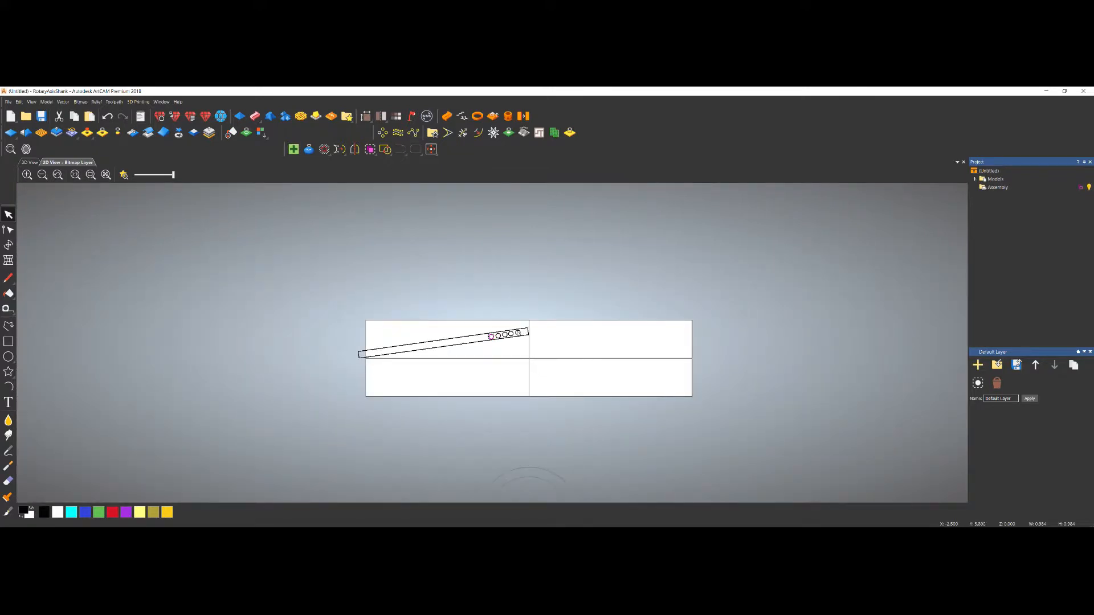
{"action": "scroll", "coordinate": [518, 333], "scroll_direction": "up", "scroll_amount": 2}
{"action": "left_click", "coordinate": [434, 355]}
{"action": "left_click_drag", "start_coordinate": [439, 358], "coordinate": [437, 358]}
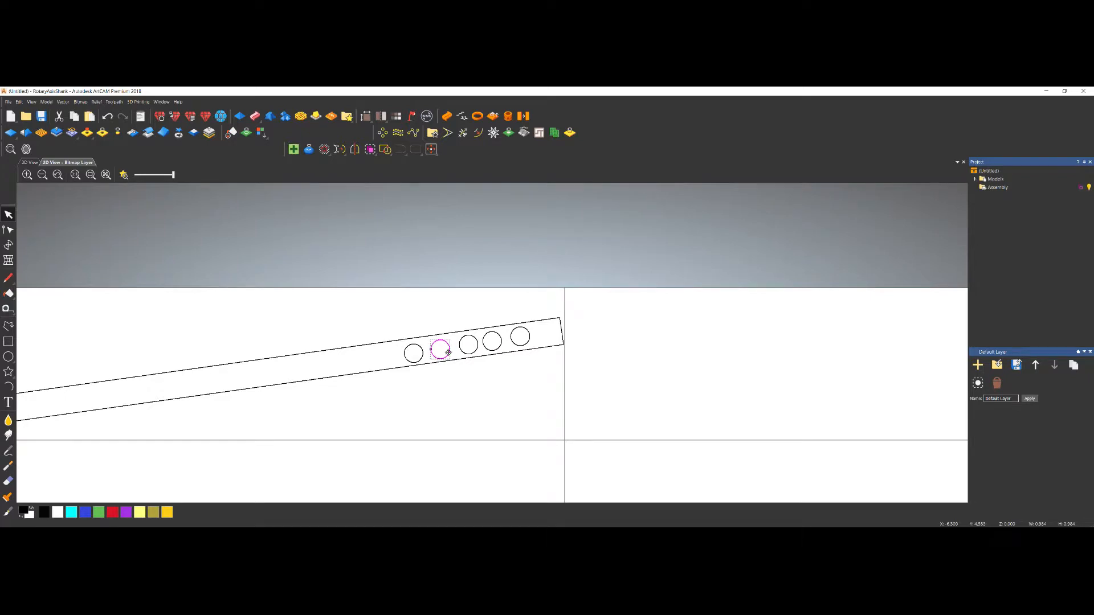
{"action": "scroll", "coordinate": [488, 343], "scroll_direction": "down", "scroll_amount": 2}
{"action": "scroll", "coordinate": [481, 349], "scroll_direction": "up", "scroll_amount": 2}
{"action": "left_click", "coordinate": [489, 355]}
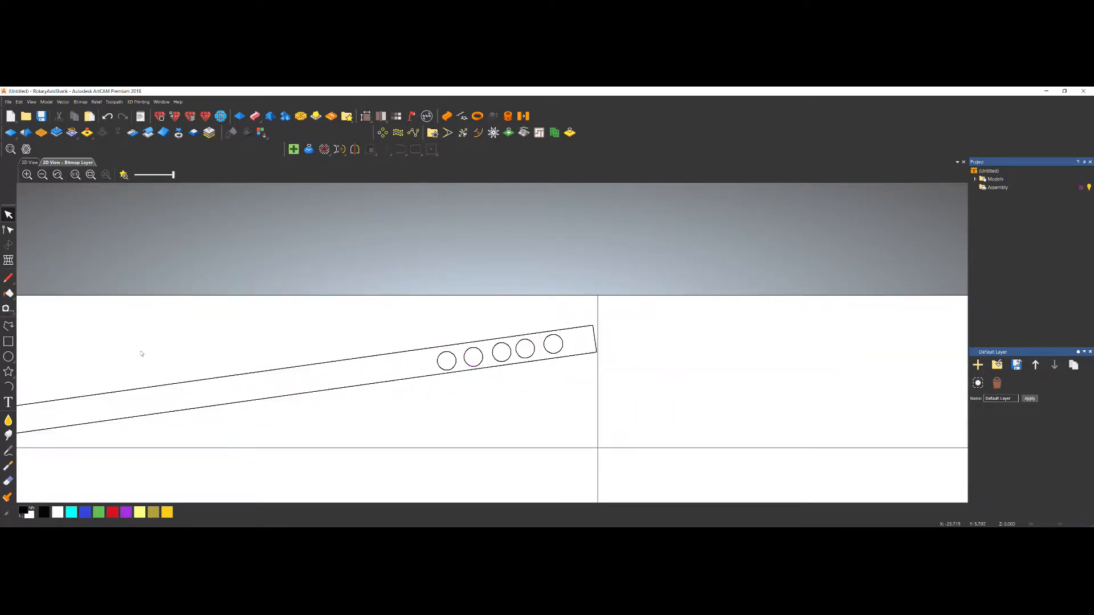
Draw a small prong circle about 0.2 mm in diameter on the upper-left edge of the fourth large circle.
{"action": "left_click", "coordinate": [8, 357]}
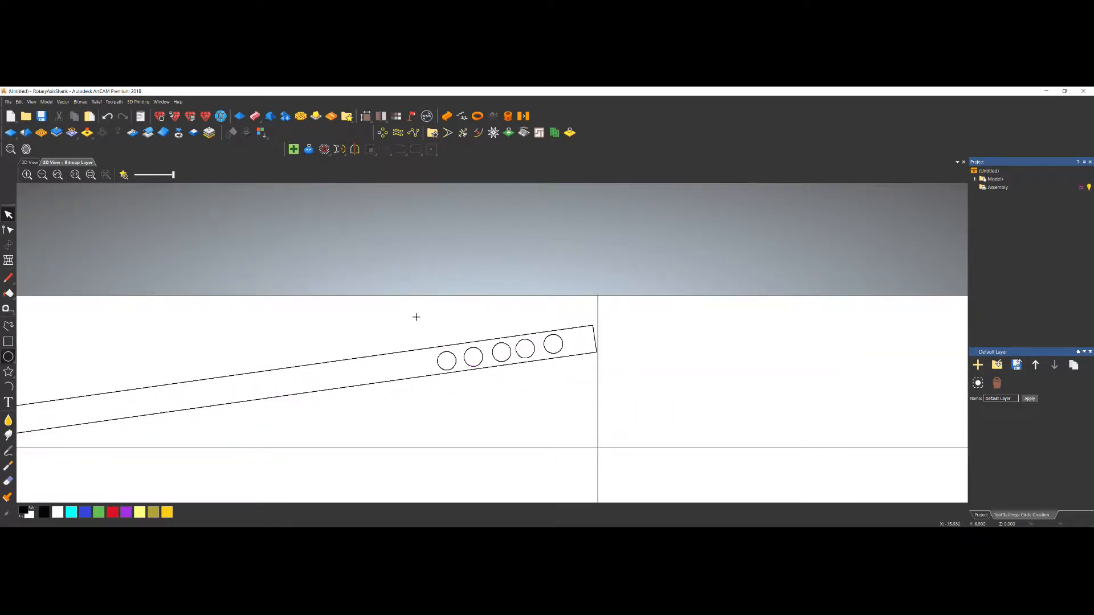
{"action": "scroll", "coordinate": [482, 355], "scroll_direction": "up", "scroll_amount": 2}
{"action": "left_click_drag", "start_coordinate": [417, 339], "coordinate": [423, 343]}
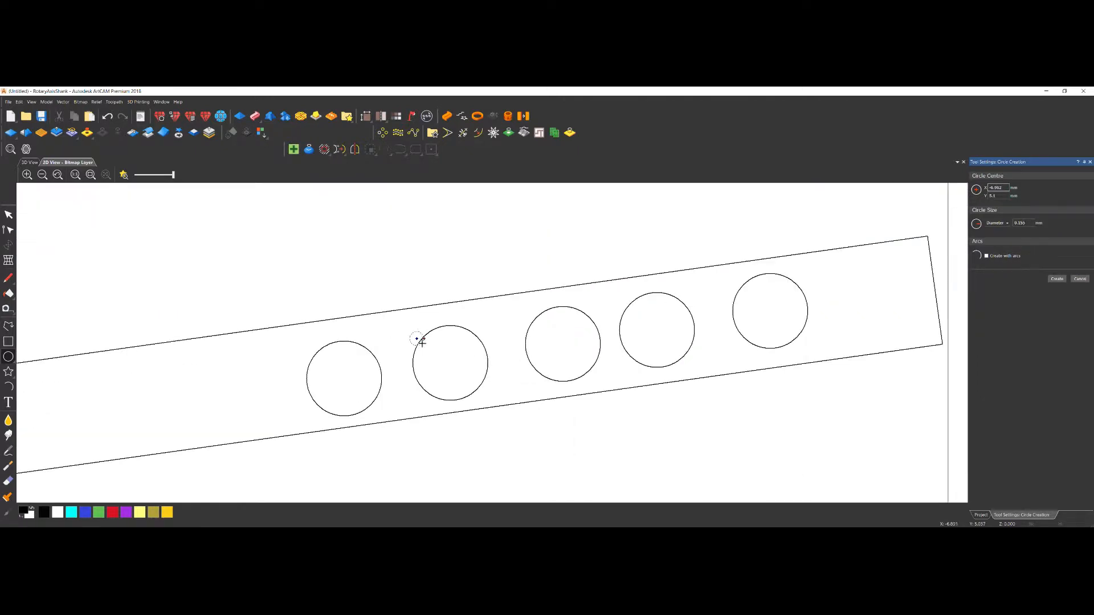
{"action": "left_click", "coordinate": [422, 336]}
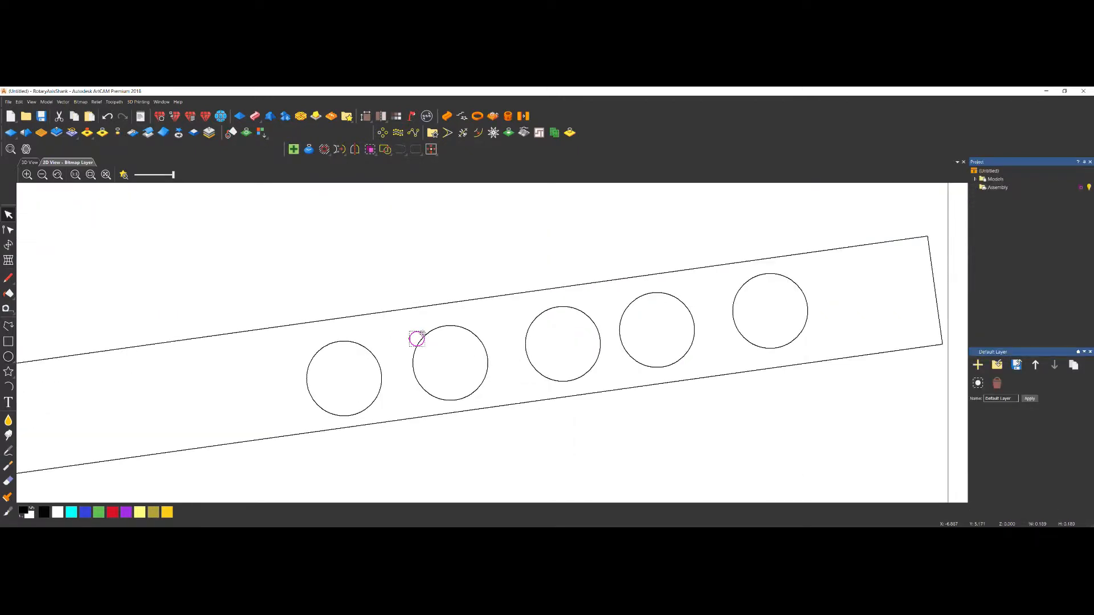
Copy the small prong circle around the fourth large circle so that four prongs surround it.
{"action": "left_click_drag", "start_coordinate": [422, 336], "coordinate": [481, 330]}
{"action": "left_click", "coordinate": [481, 341], "text": "shift"}
{"action": "left_click", "coordinate": [481, 335]}
{"action": "mouse_move", "coordinate": [480, 335]}
{"action": "left_mouse_down"}
{"action": "mouse_move", "coordinate": [420, 331]}
{"action": "mouse_move", "coordinate": [428, 393]}
{"action": "mouse_move", "coordinate": [494, 392]}
{"action": "mouse_move", "coordinate": [484, 391]}
{"action": "mouse_move", "coordinate": [479, 333]}
{"action": "left_mouse_up"}
{"action": "left_click", "coordinate": [462, 287]}
{"action": "scroll", "coordinate": [448, 327], "scroll_direction": "down", "scroll_amount": 2}
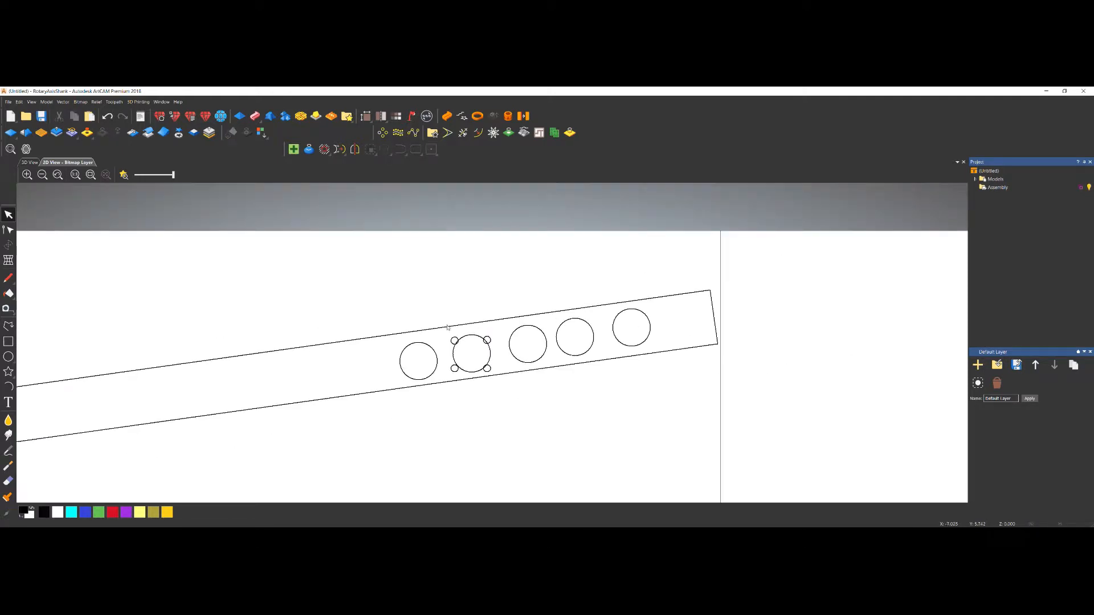
{"action": "scroll", "coordinate": [595, 324], "scroll_direction": "down", "scroll_amount": 1}
{"action": "scroll", "coordinate": [537, 312], "scroll_direction": "up", "scroll_amount": 1}
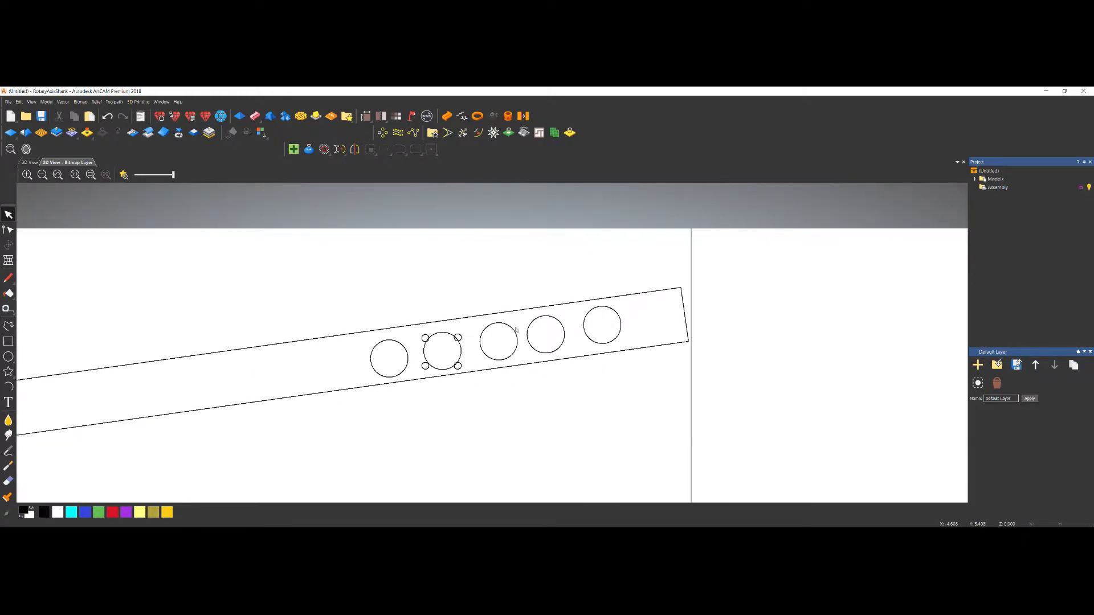
{"action": "left_click", "coordinate": [518, 313]}
{"action": "scroll", "coordinate": [567, 322], "scroll_direction": "down", "scroll_amount": 2}
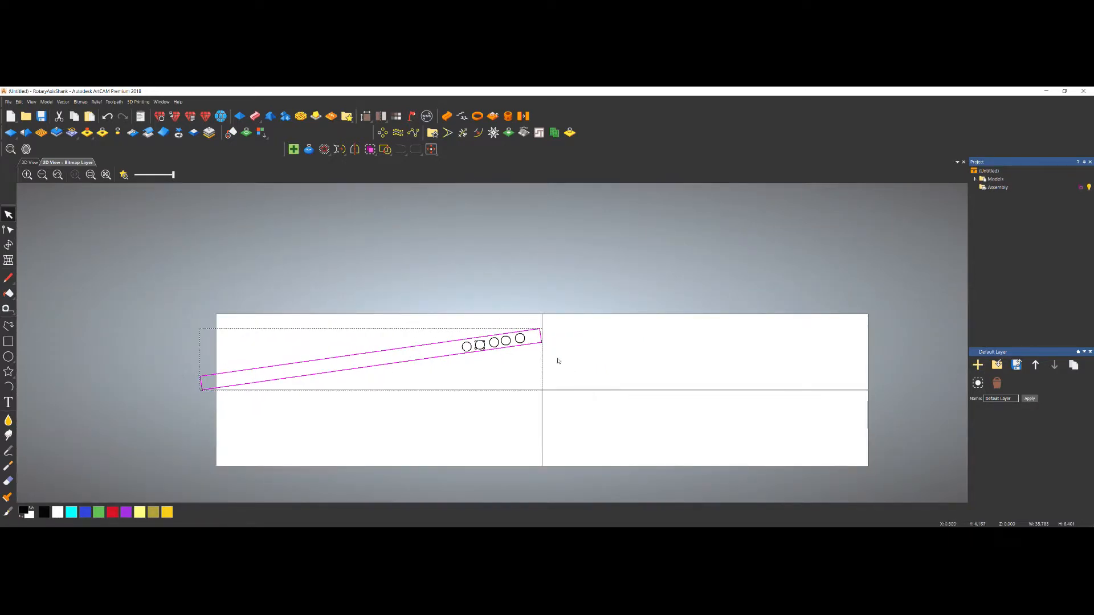
{"action": "left_click", "coordinate": [427, 336]}
{"action": "scroll", "coordinate": [508, 353], "scroll_direction": "up", "scroll_amount": 1}
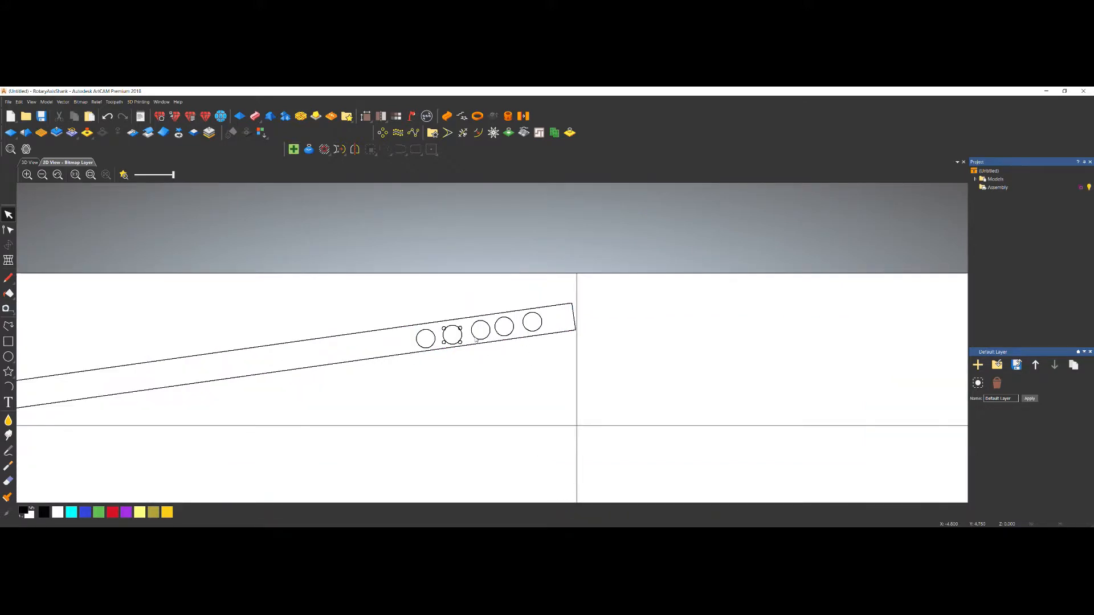
{"action": "scroll", "coordinate": [479, 349], "scroll_direction": "down", "scroll_amount": 1}
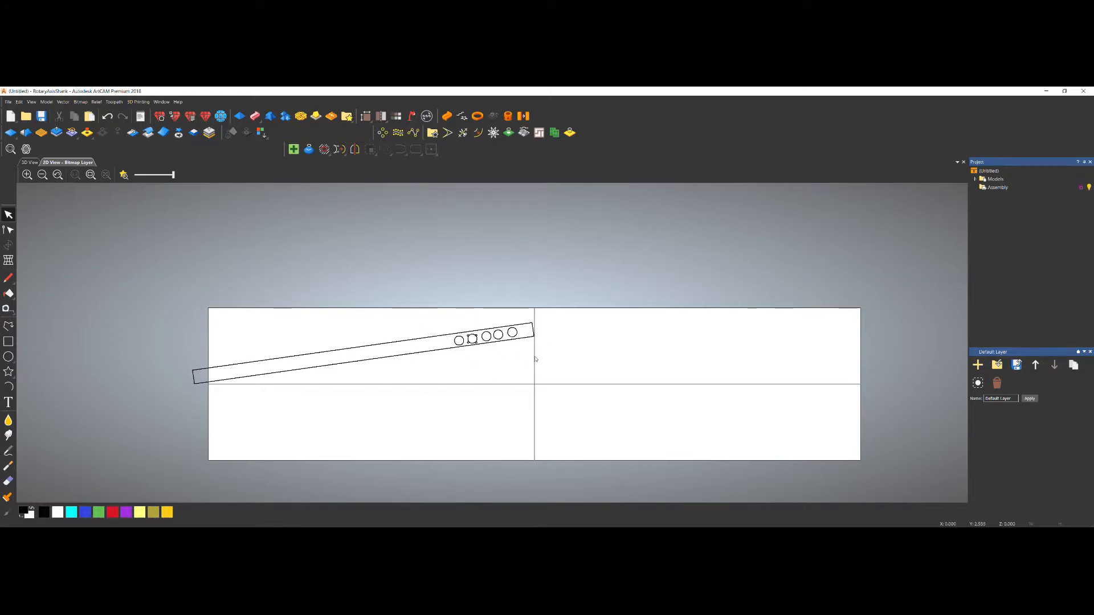
Create a flat plane relief 2 mm high from the diagonal strip with the Shape Editor and check the ring band in 3D.
{"action": "left_click", "coordinate": [436, 336]}
{"action": "key", "text": "F12"}
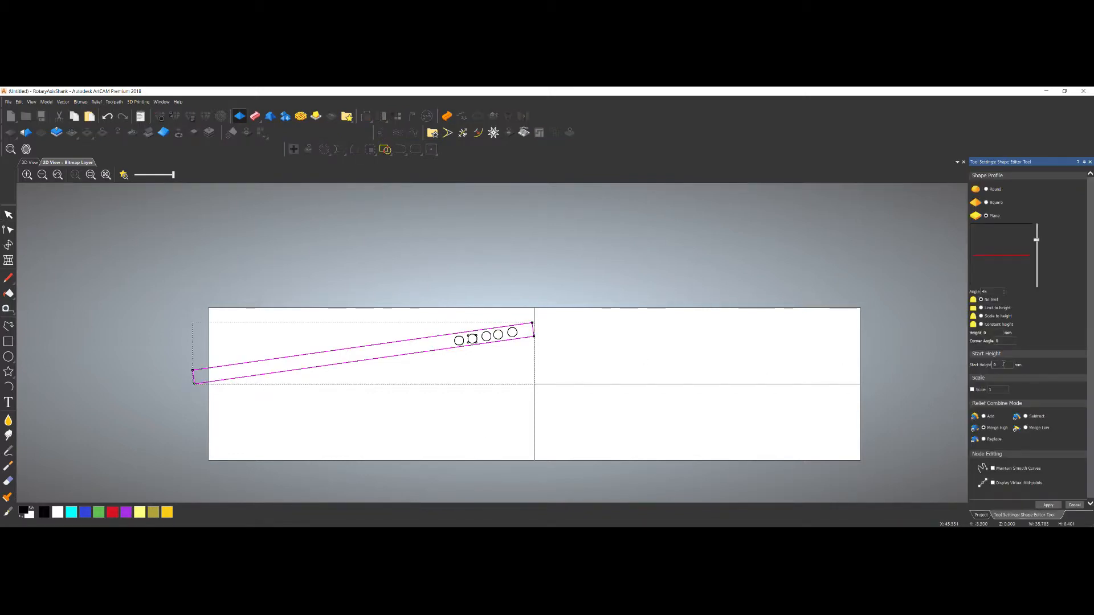
{"action": "left_click", "coordinate": [1071, 506]}
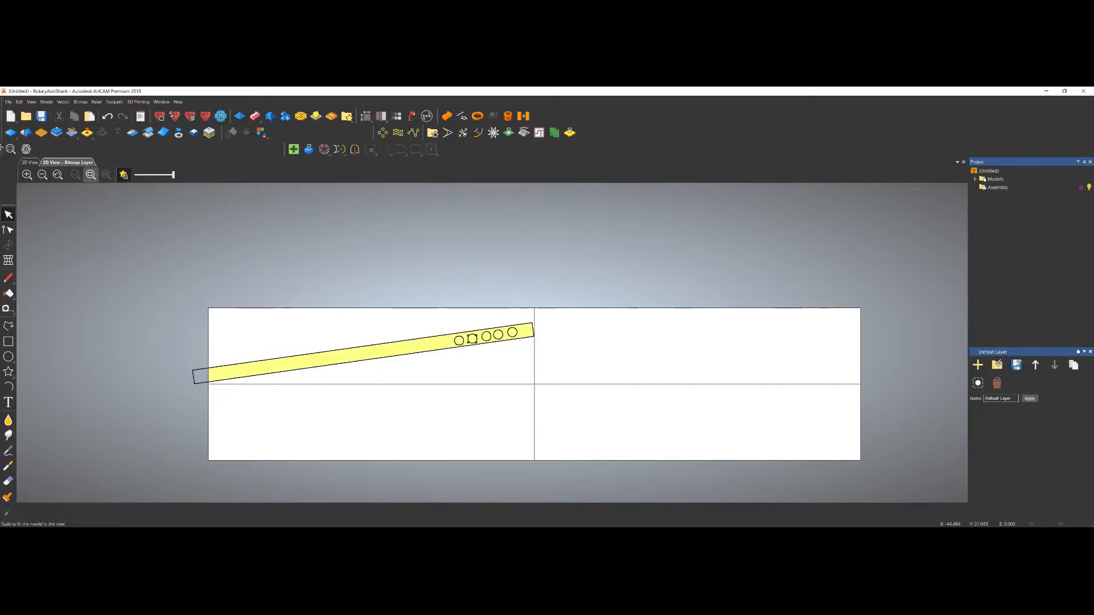
{"action": "left_click", "coordinate": [29, 163]}
{"action": "left_click_drag", "start_coordinate": [480, 433], "coordinate": [353, 348]}
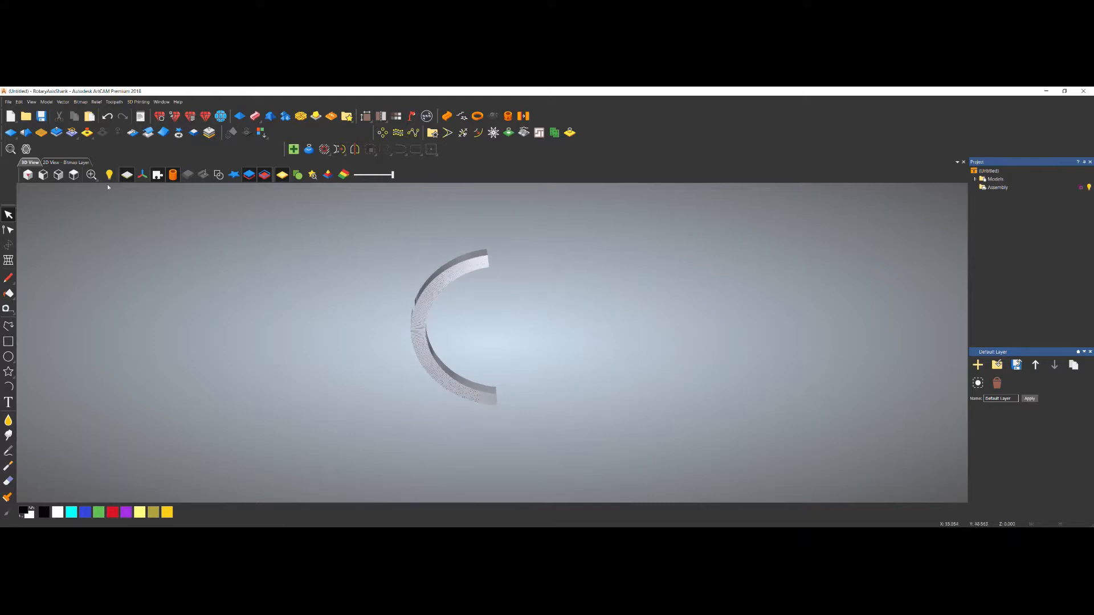
{"action": "left_click", "coordinate": [73, 175]}
{"action": "left_click", "coordinate": [28, 175]}
{"action": "mouse_move", "coordinate": [454, 305]}
{"action": "left_mouse_down"}
{"action": "mouse_move", "coordinate": [436, 367]}
{"action": "mouse_move", "coordinate": [472, 295]}
{"action": "left_mouse_up"}
{"action": "left_click", "coordinate": [90, 163]}
Group the five large circles and clear the relief inside them to form the stone holes.
{"action": "scroll", "coordinate": [459, 338], "scroll_direction": "up", "scroll_amount": 3}
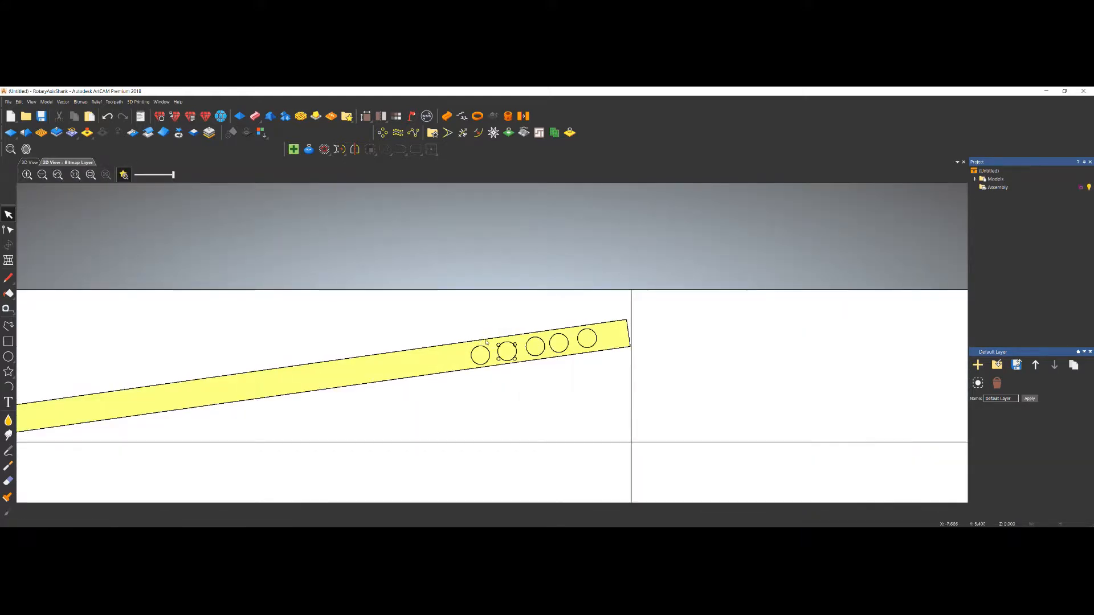
{"action": "left_click_drag", "start_coordinate": [518, 307], "coordinate": [650, 393], "text": "shift"}
{"action": "left_click", "coordinate": [472, 352], "text": "shift"}
{"action": "right_click", "coordinate": [440, 322]}
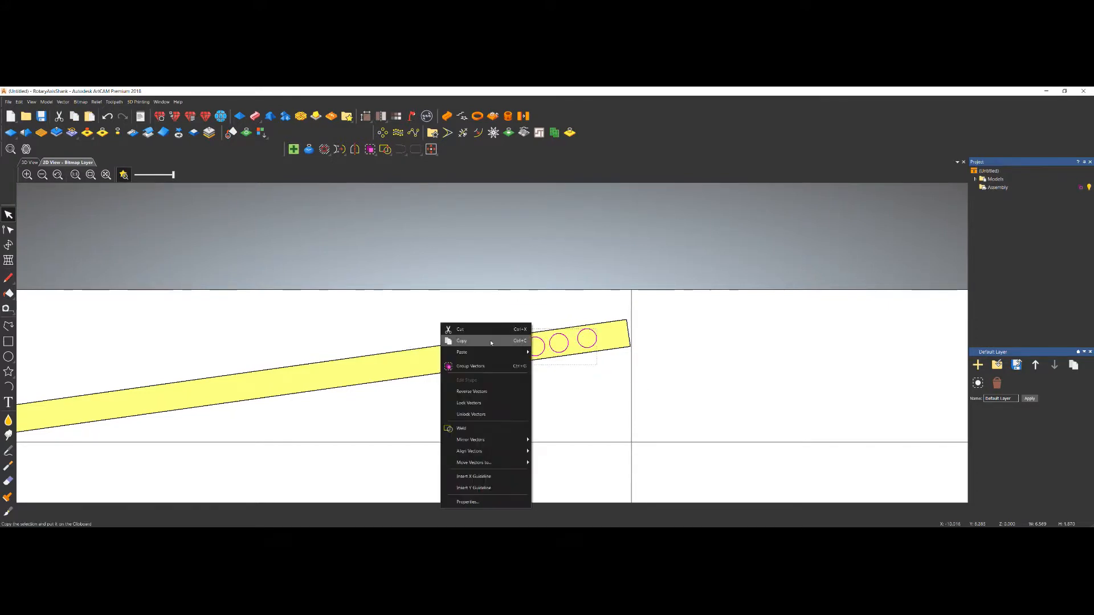
{"action": "left_click", "coordinate": [475, 367]}
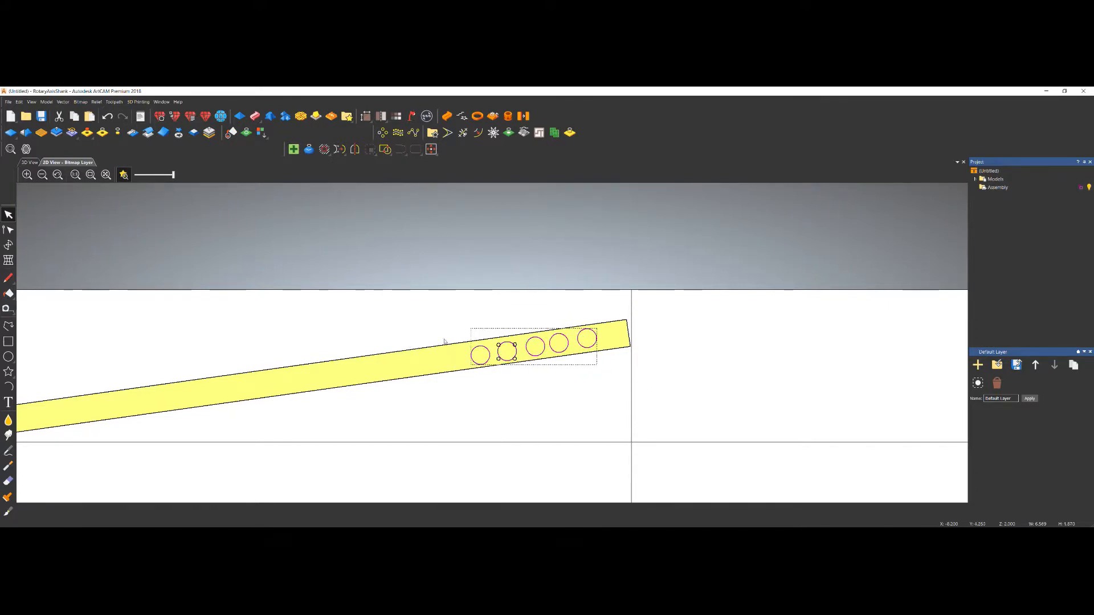
{"action": "left_click", "coordinate": [103, 132]}
{"action": "scroll", "coordinate": [525, 359], "scroll_direction": "up", "scroll_amount": 2}
{"action": "left_click", "coordinate": [480, 297]}
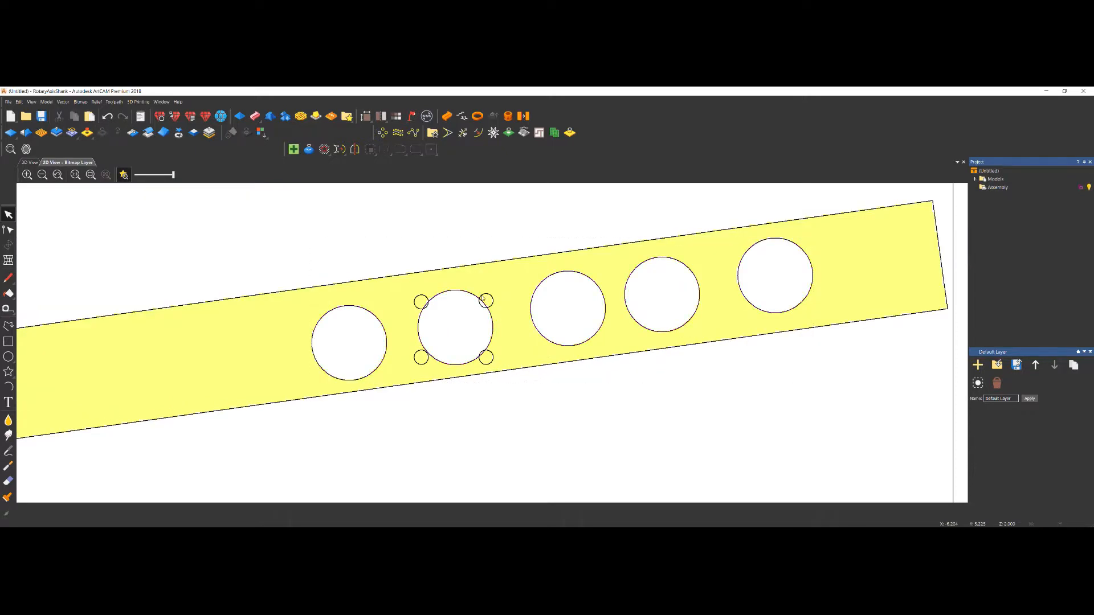
Group the four small prong circles and raise them as a plane shape with a start height of 3 mm, merged high.
{"action": "left_click_drag", "start_coordinate": [380, 267], "coordinate": [506, 313]}
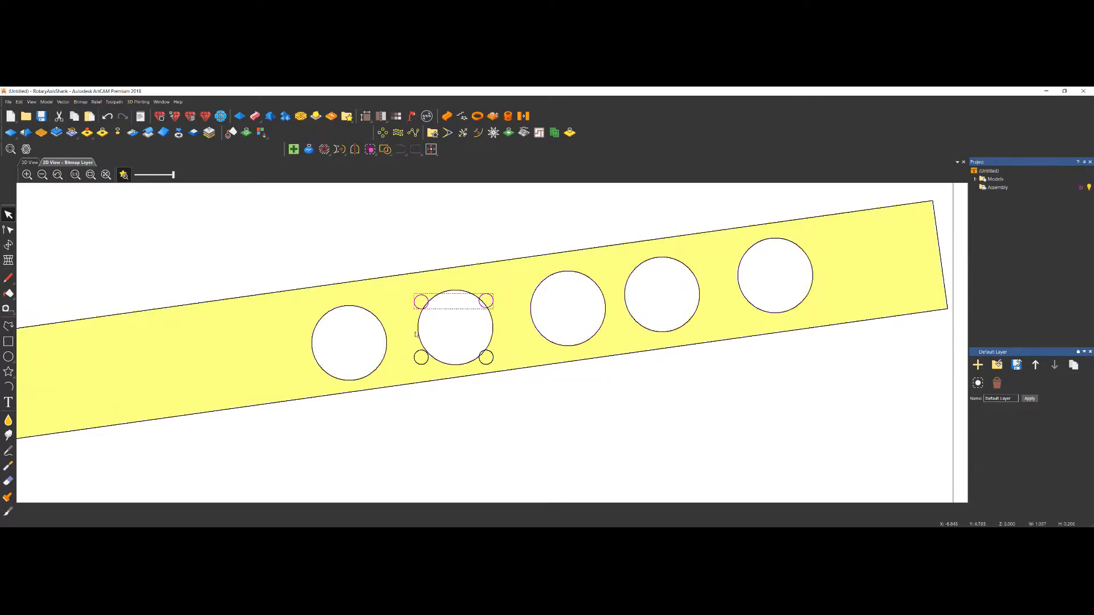
{"action": "left_click_drag", "start_coordinate": [404, 346], "coordinate": [542, 395], "text": "shift"}
{"action": "right_click", "coordinate": [408, 218]}
{"action": "left_click", "coordinate": [457, 287]}
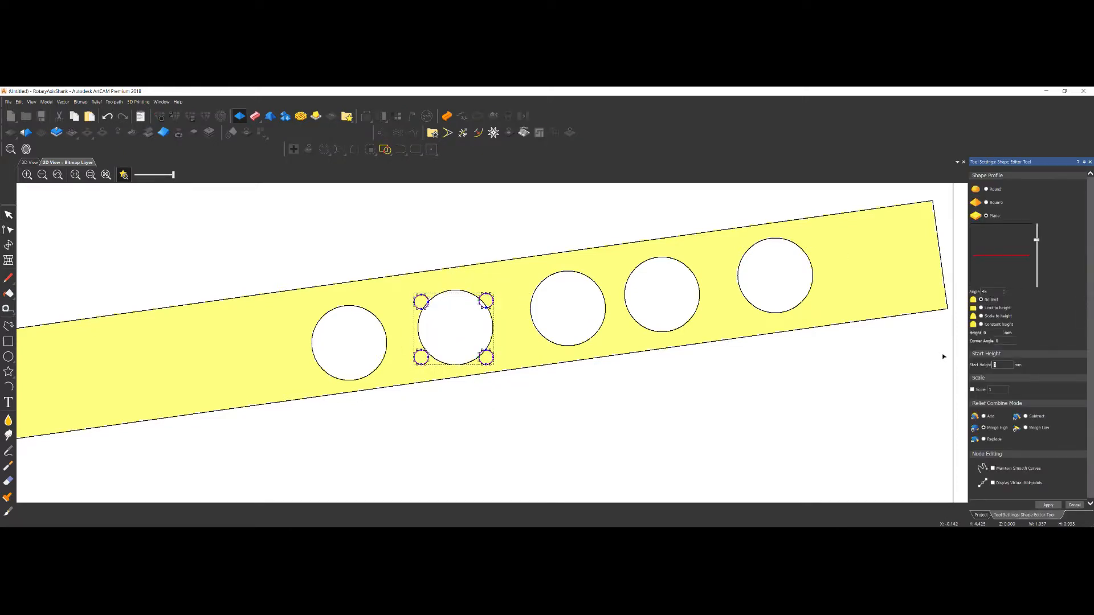
{"action": "left_click", "coordinate": [30, 163]}
{"action": "scroll", "coordinate": [471, 281], "scroll_direction": "down", "scroll_amount": 2}
{"action": "scroll", "coordinate": [470, 274], "scroll_direction": "up", "scroll_amount": 2}
{"action": "left_click_drag", "start_coordinate": [464, 252], "coordinate": [547, 305]}
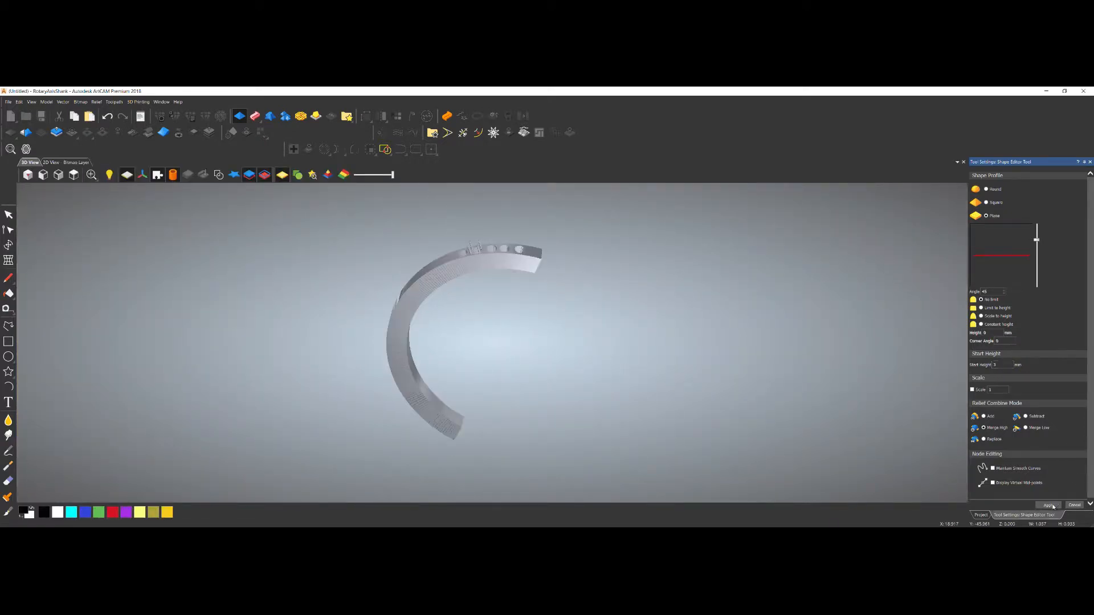
{"action": "left_click", "coordinate": [1074, 505]}
Mirror the relief with Relief Mirror Merge, using the top-over-bottom option.
{"action": "left_click_drag", "start_coordinate": [456, 298], "coordinate": [587, 336]}
{"action": "scroll", "coordinate": [457, 291], "scroll_direction": "up", "scroll_amount": 2}
{"action": "left_click_drag", "start_coordinate": [472, 295], "coordinate": [462, 362]}
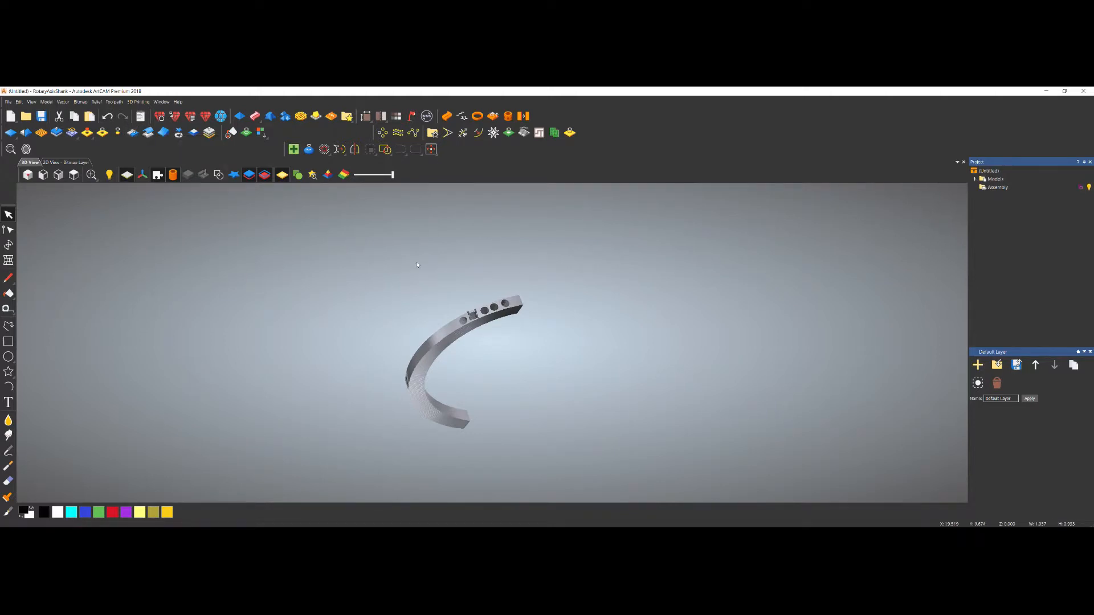
{"action": "scroll", "coordinate": [477, 350], "scroll_direction": "up", "scroll_amount": 2}
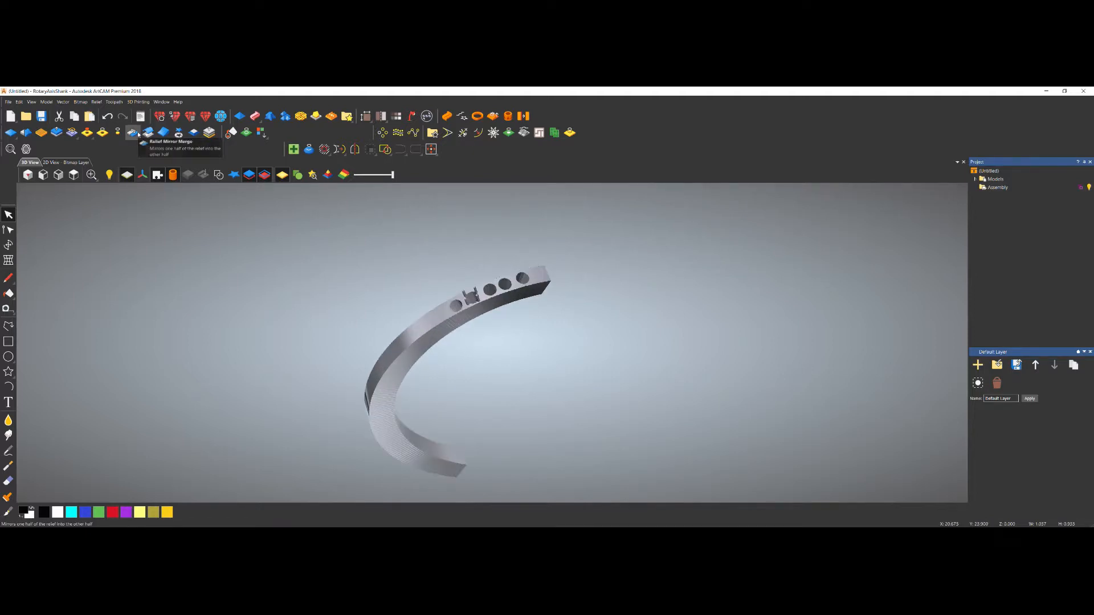
{"action": "left_click", "coordinate": [132, 132]}
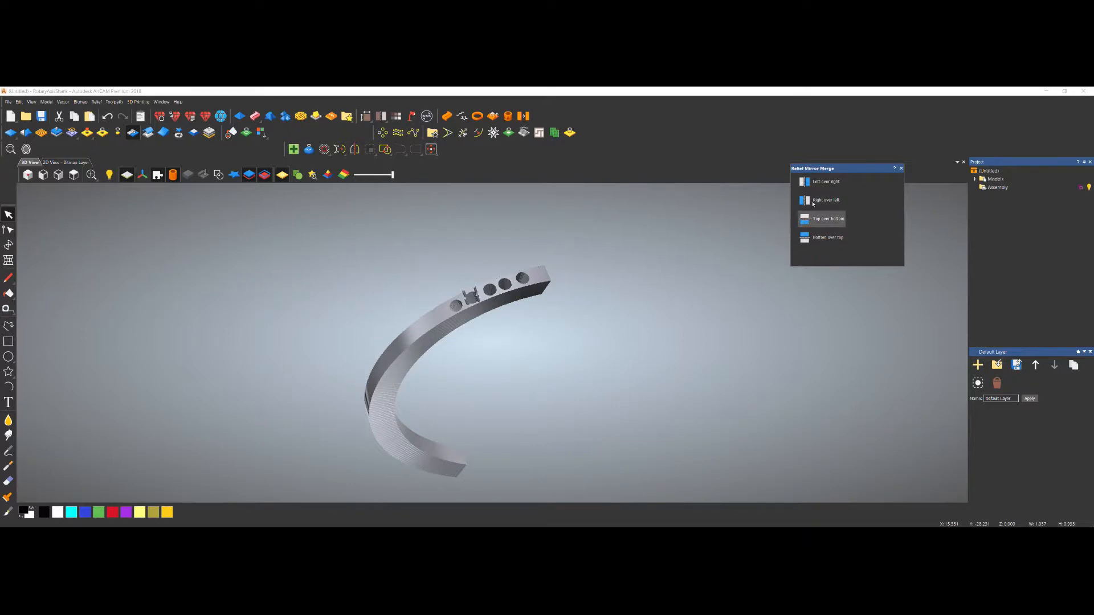
{"action": "left_click", "coordinate": [810, 223]}
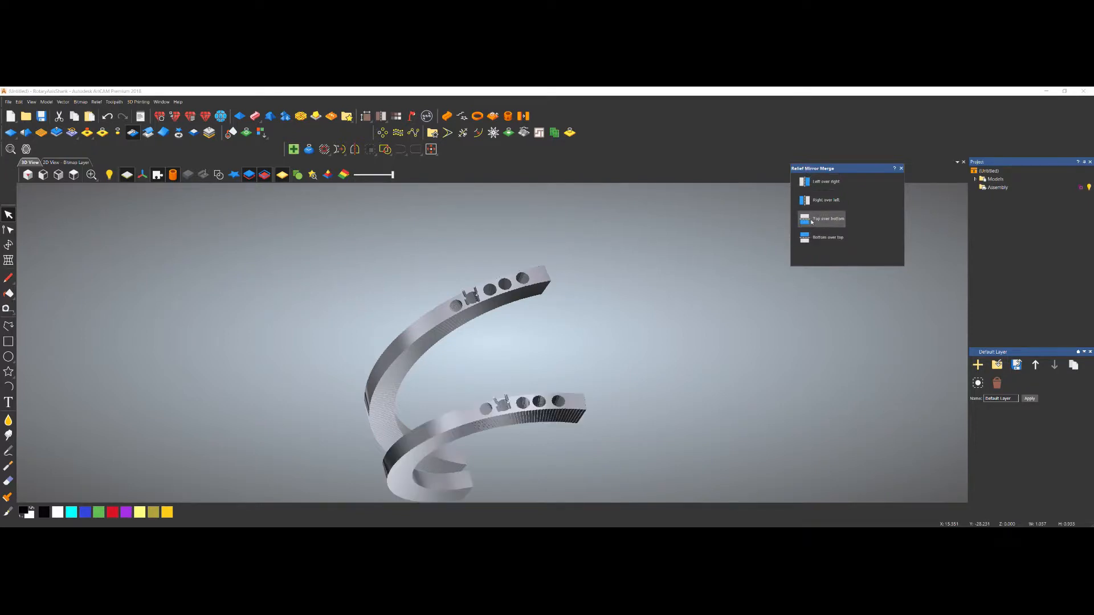
Mirror the relief with the left-over-right option and check the crossing ring bands in 3D.
{"action": "left_click", "coordinate": [805, 181]}
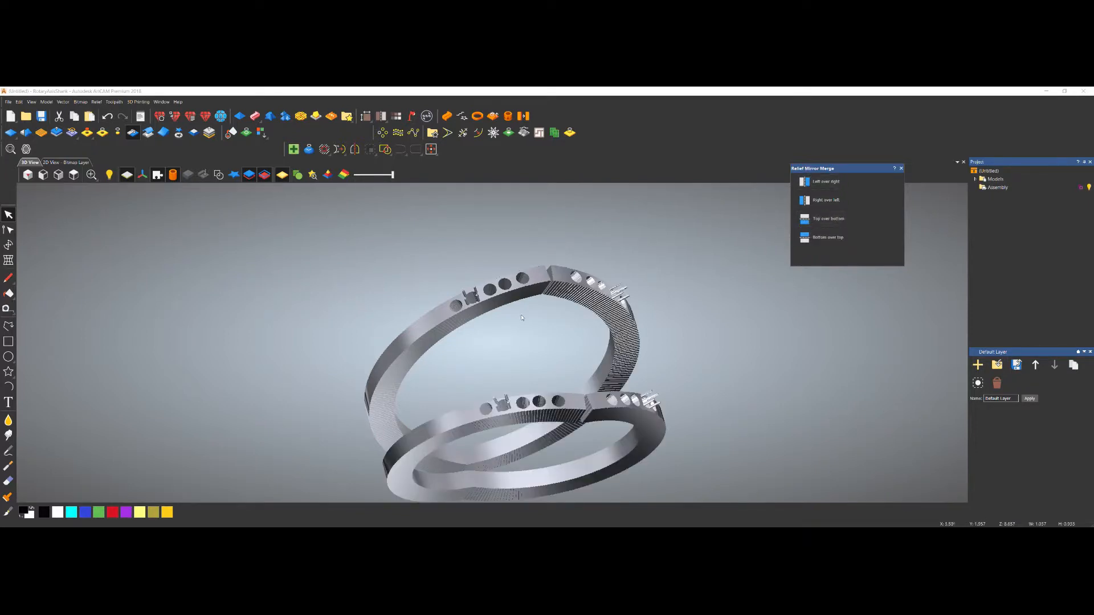
{"action": "scroll", "coordinate": [526, 379], "scroll_direction": "up", "scroll_amount": 3}
{"action": "left_click_drag", "start_coordinate": [631, 405], "coordinate": [418, 216]}
{"action": "left_click_drag", "start_coordinate": [8, 341], "coordinate": [412, 411]}
Draw an upright ellipse about 6.3 by 11.3 mm, centred on the model origin between the mirrored bands.
{"action": "left_click", "coordinate": [78, 163]}
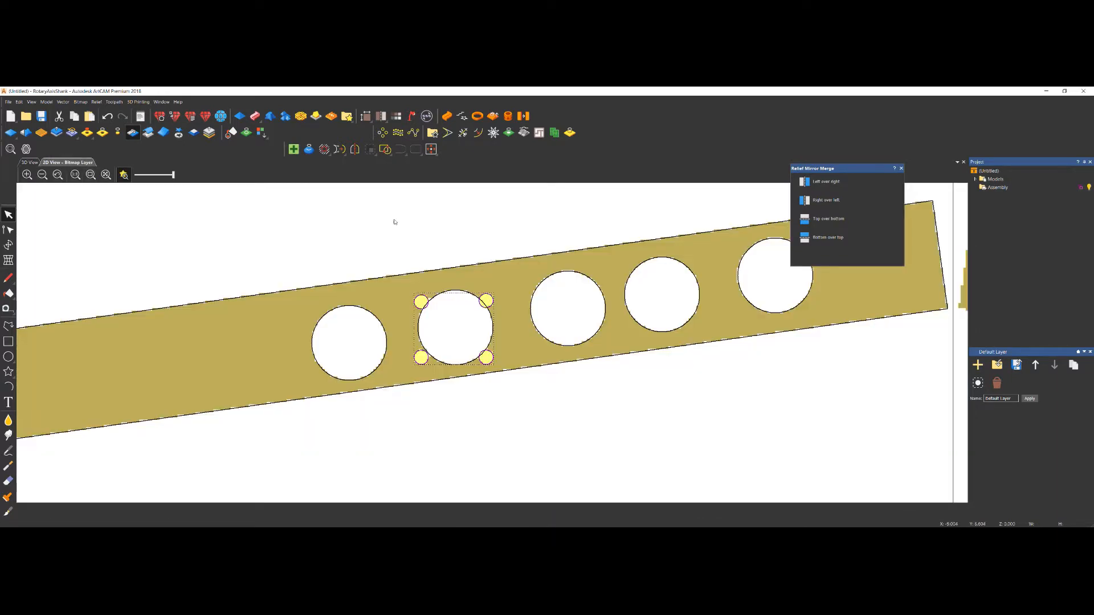
{"action": "scroll", "coordinate": [530, 325], "scroll_direction": "down", "scroll_amount": 10}
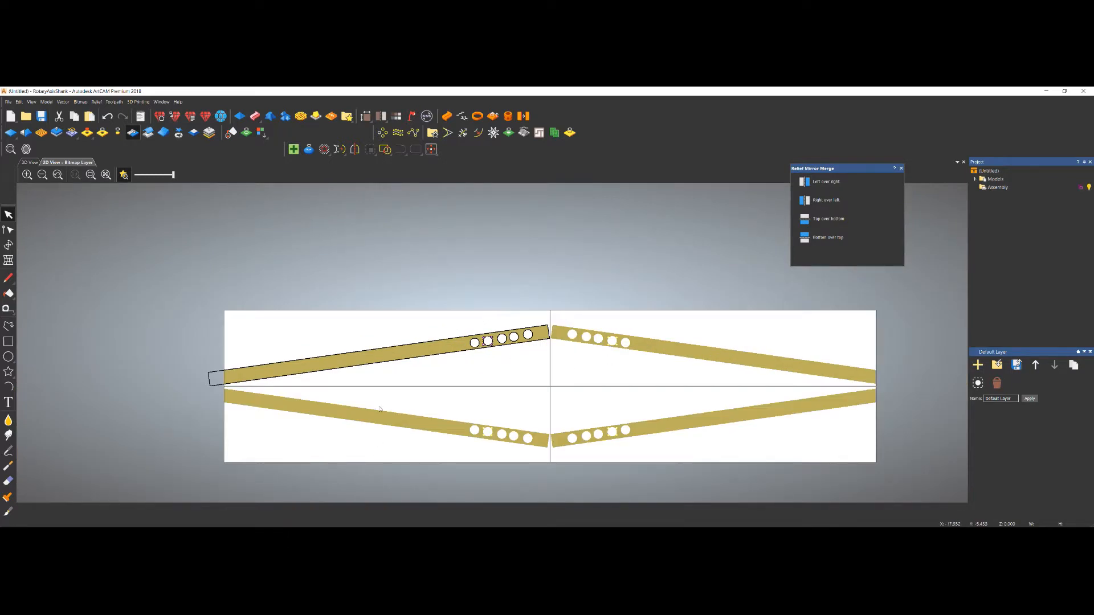
{"action": "left_click", "coordinate": [8, 357]}
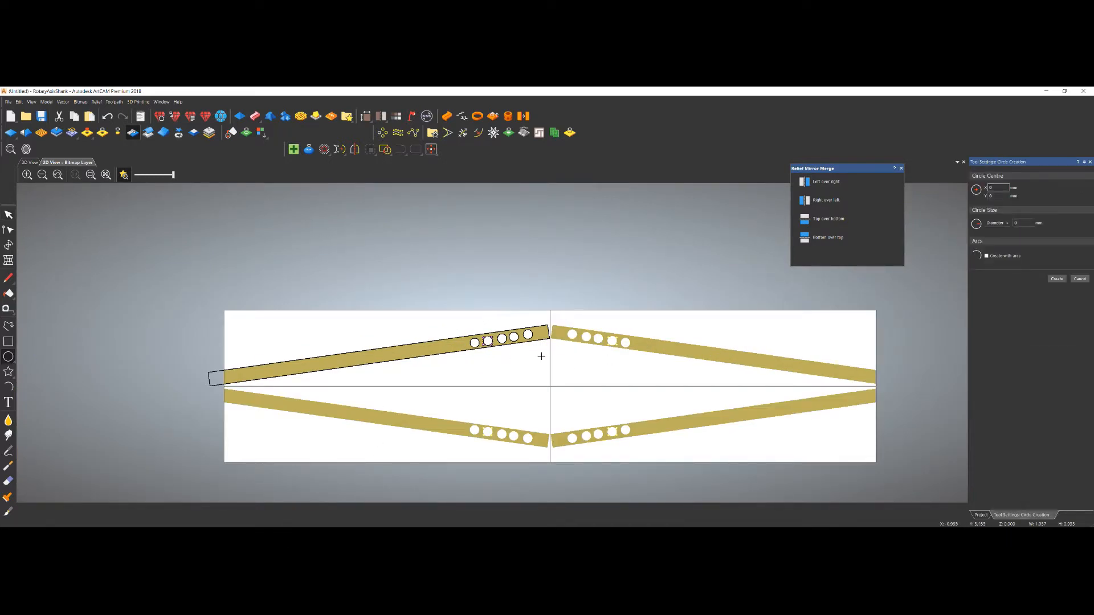
{"action": "left_click", "coordinate": [8, 357]}
{"action": "left_click", "coordinate": [40, 357]}
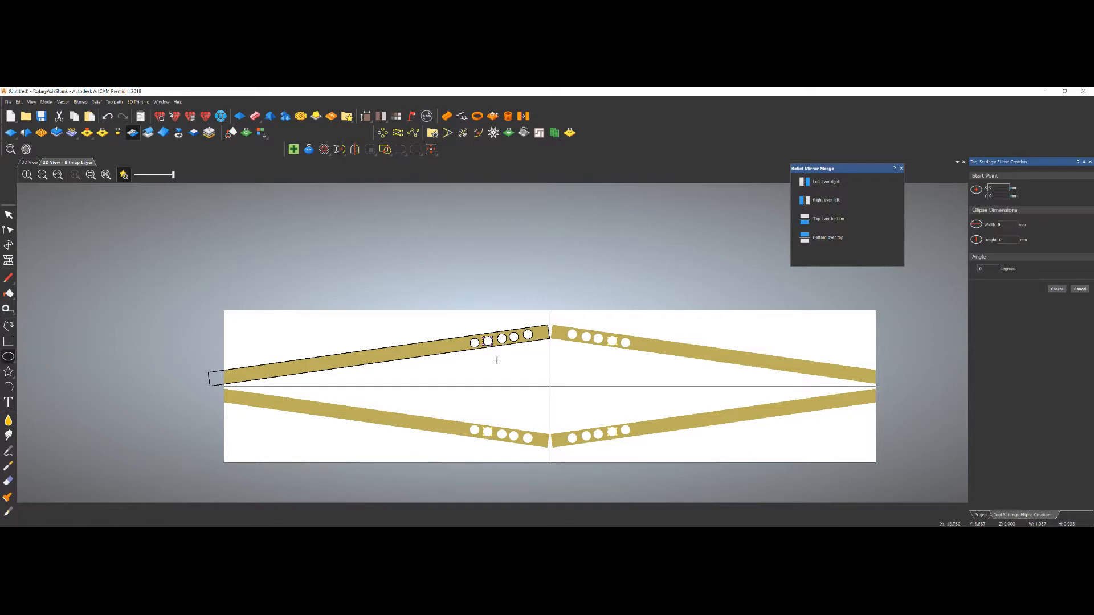
{"action": "left_click_drag", "start_coordinate": [550, 386], "coordinate": [580, 441]}
{"action": "key", "text": "Escape"}
Raise the ellipse as a plane shape with a start height of 3 mm, merged high, and check the ring in 3D.
{"action": "left_click", "coordinate": [570, 349]}
{"action": "double_click", "coordinate": [570, 349]}
{"action": "left_click", "coordinate": [1002, 365]}
{"action": "type", "text": "3"}
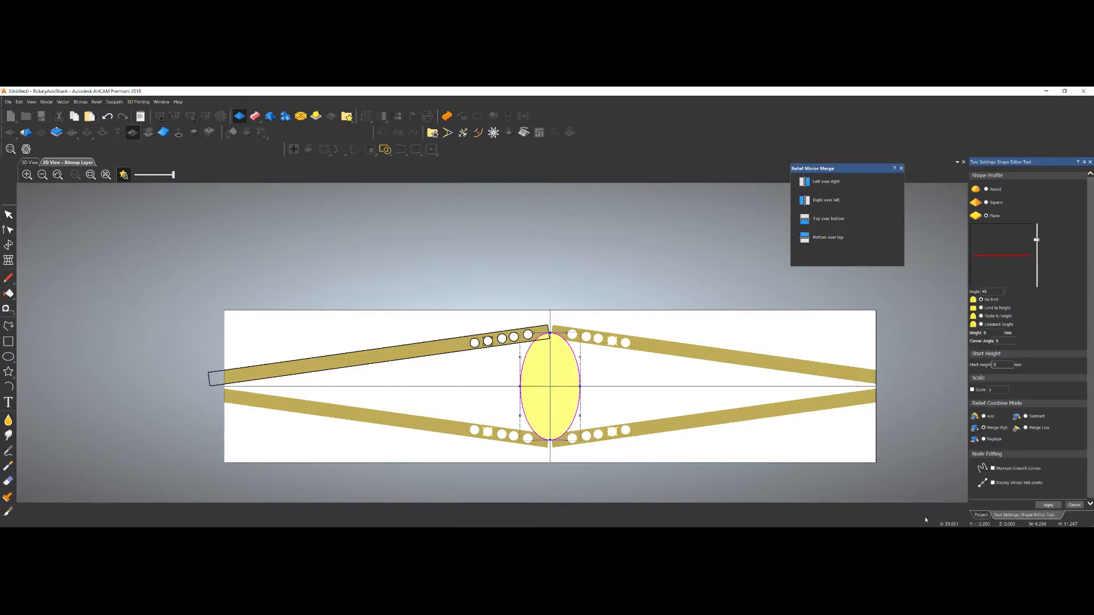
{"action": "left_click", "coordinate": [1075, 506]}
{"action": "left_click", "coordinate": [30, 162]}
{"action": "scroll", "coordinate": [505, 268], "scroll_direction": "up", "scroll_amount": 3}
{"action": "scroll", "coordinate": [506, 269], "scroll_direction": "down", "scroll_amount": 5}
{"action": "left_click_drag", "start_coordinate": [506, 268], "coordinate": [399, 268]}
{"action": "left_click", "coordinate": [85, 163]}
Close Relief Mirror Merge and create a flat 3-axis model named ThreeAxisFlat, 50 by 50 mm.
{"action": "scroll", "coordinate": [642, 340], "scroll_direction": "down", "scroll_amount": 1}
{"action": "scroll", "coordinate": [533, 364], "scroll_direction": "up", "scroll_amount": 1}
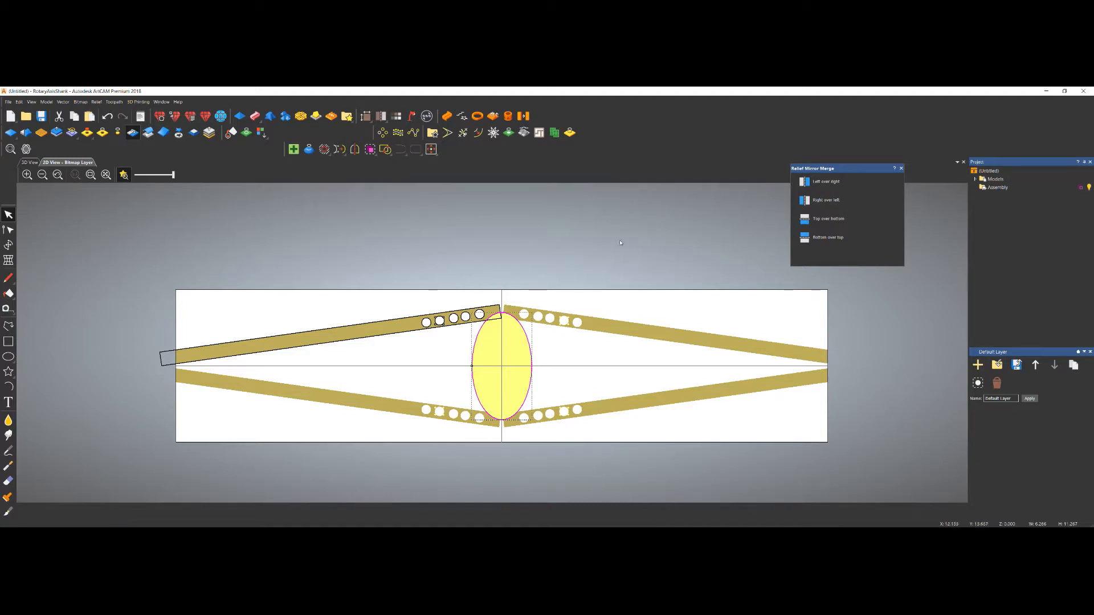
{"action": "left_click", "coordinate": [901, 169]}
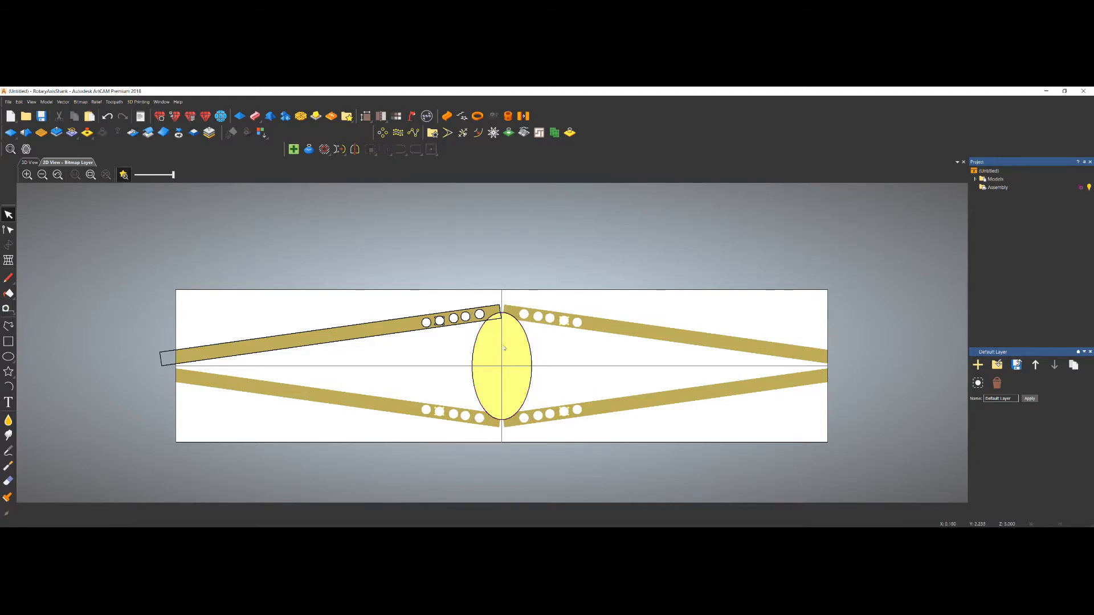
{"action": "scroll", "coordinate": [369, 359], "scroll_direction": "up", "scroll_amount": 3}
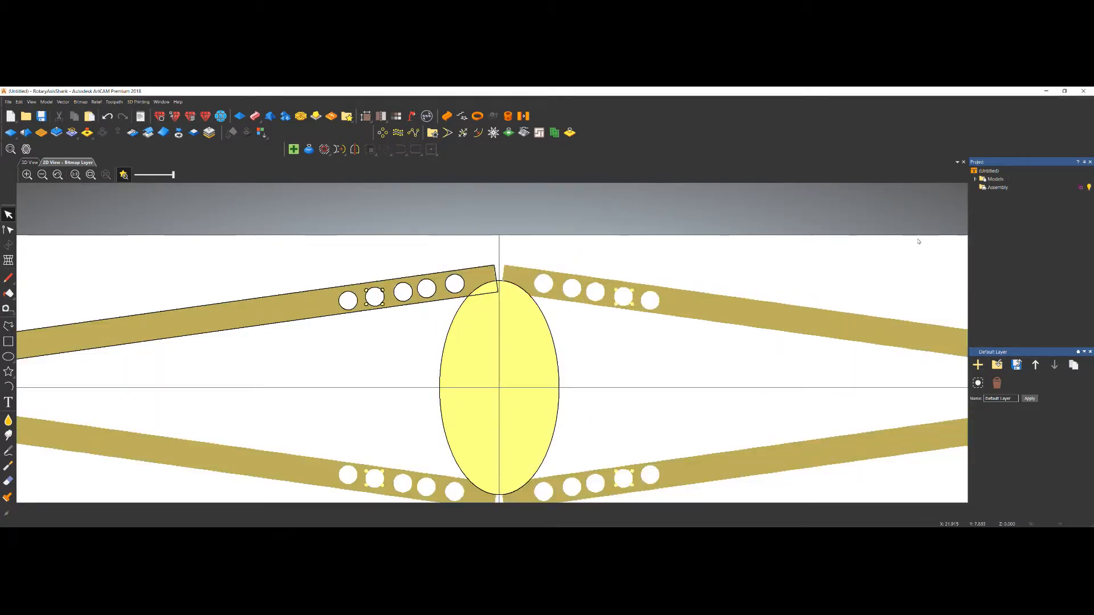
{"action": "left_click", "coordinate": [992, 180]}
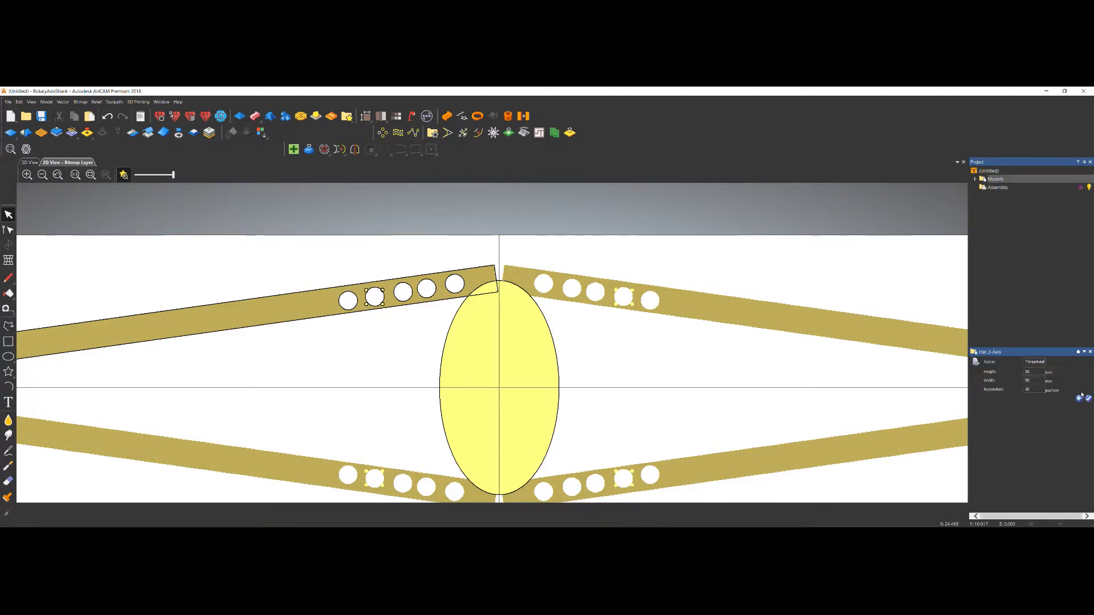
{"action": "left_click", "coordinate": [1089, 399]}
{"action": "left_click", "coordinate": [551, 330]}
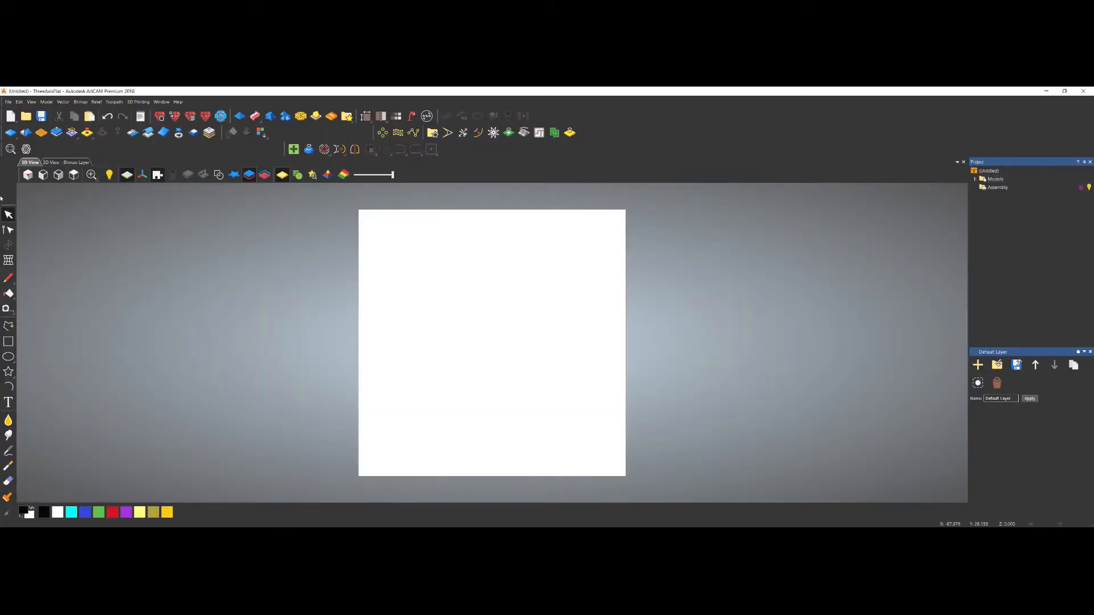
Draw a square about 16.2 mm wide and centre it in the flat model.
{"action": "left_click", "coordinate": [8, 341]}
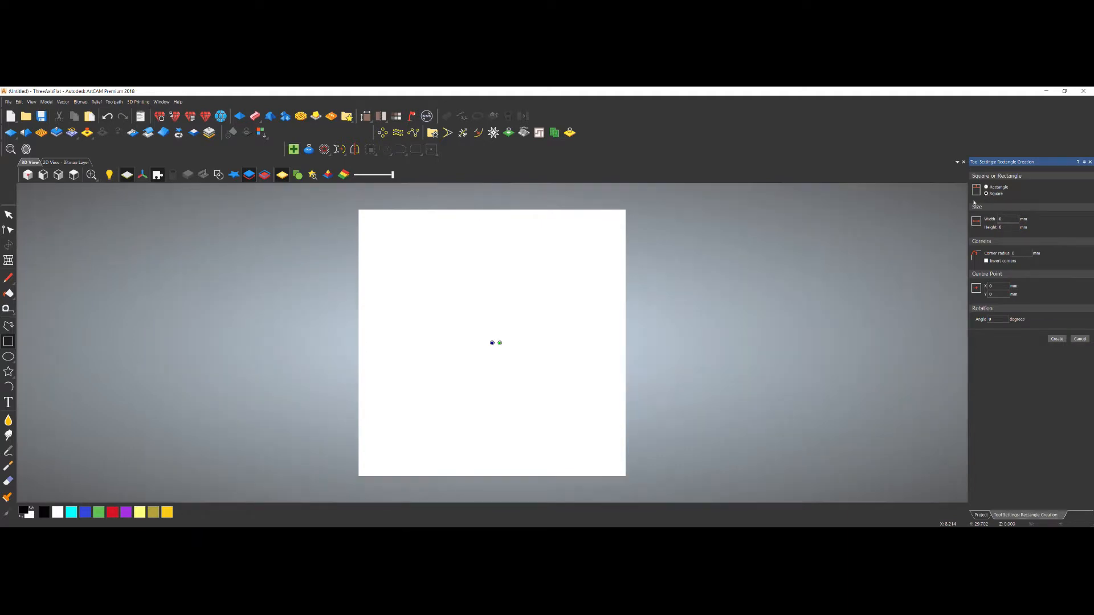
{"action": "left_click", "coordinate": [51, 162]}
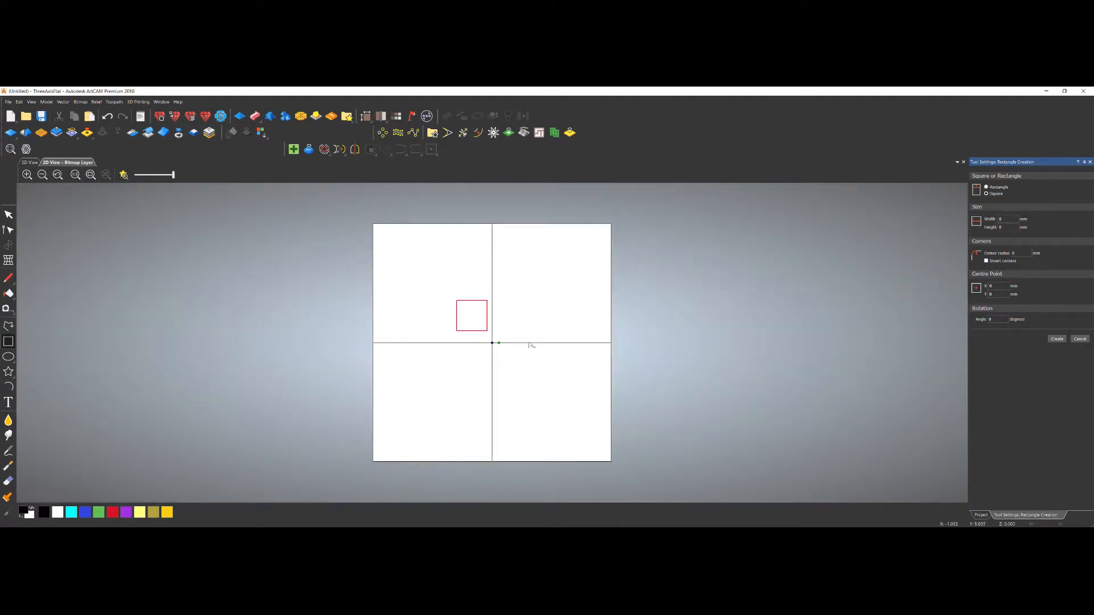
{"action": "left_click_drag", "start_coordinate": [496, 339], "coordinate": [540, 305]}
{"action": "key", "text": "Return"}
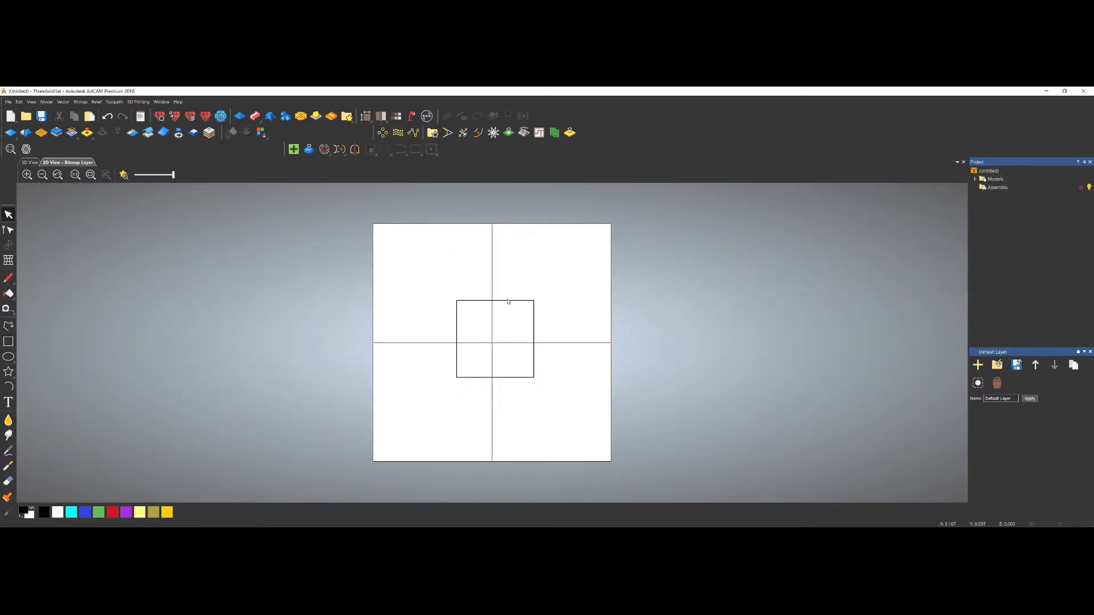
{"action": "left_click", "coordinate": [508, 302]}
{"action": "scroll", "coordinate": [493, 336], "scroll_direction": "up", "scroll_amount": 2}
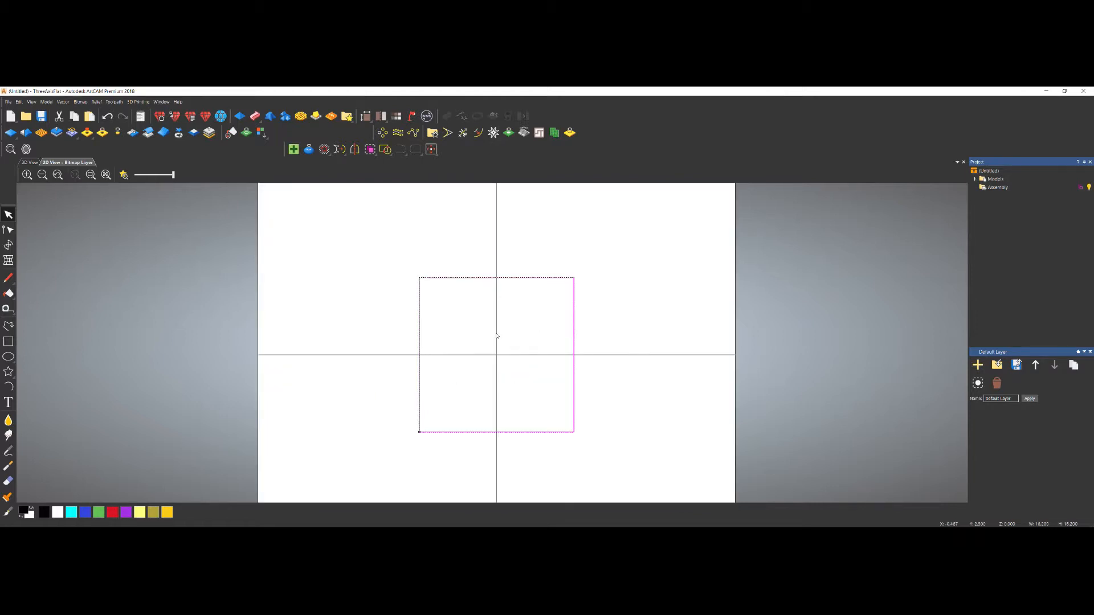
Draw a small circle about 0.85 mm in diameter just inside the middle of the square's upper edge.
{"action": "left_click", "coordinate": [8, 357]}
{"action": "scroll", "coordinate": [494, 291], "scroll_direction": "up", "scroll_amount": 3}
{"action": "left_click", "coordinate": [500, 261]}
{"action": "key", "text": "Escape"}
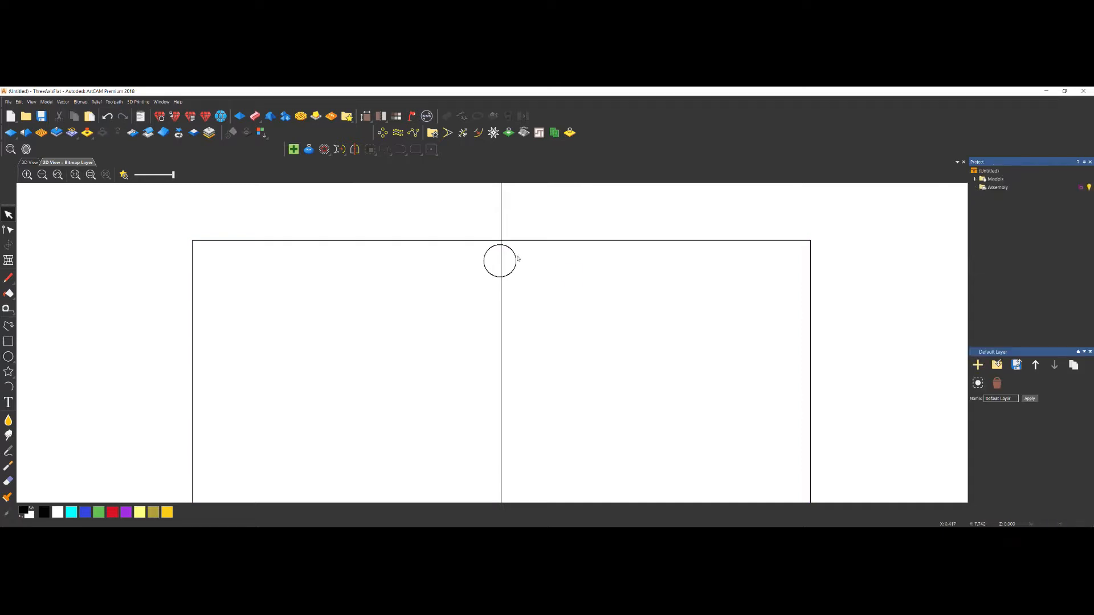
Move the small circle with Transform so it is centred on the vertical centre line.
{"action": "left_click", "coordinate": [516, 257]}
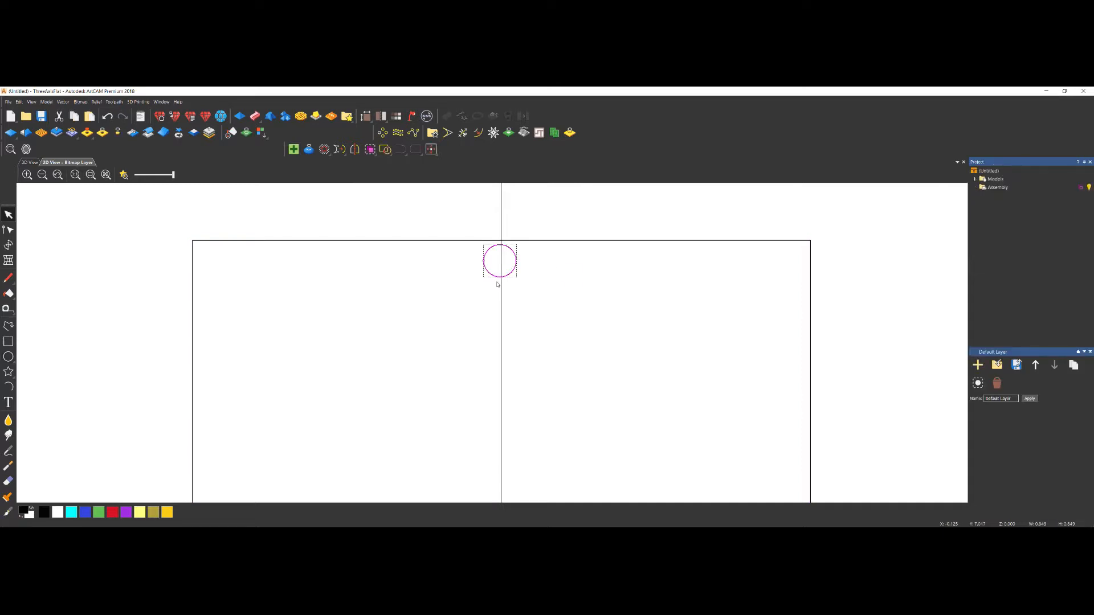
{"action": "left_click", "coordinate": [487, 257]}
{"action": "scroll", "coordinate": [486, 255], "scroll_direction": "up", "scroll_amount": 5}
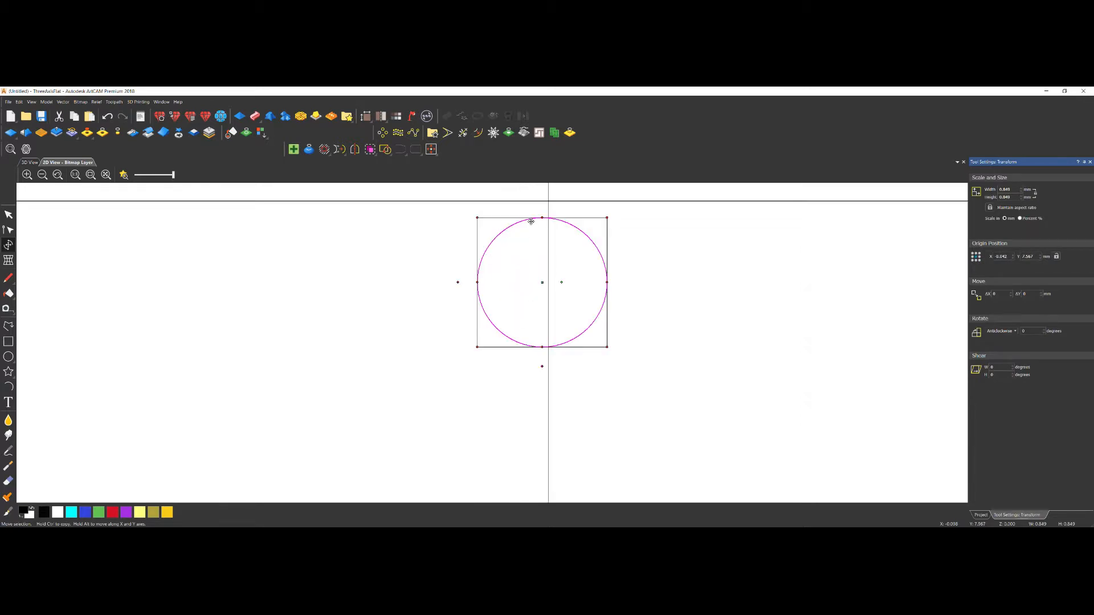
{"action": "scroll", "coordinate": [534, 222], "scroll_direction": "up", "scroll_amount": 4}
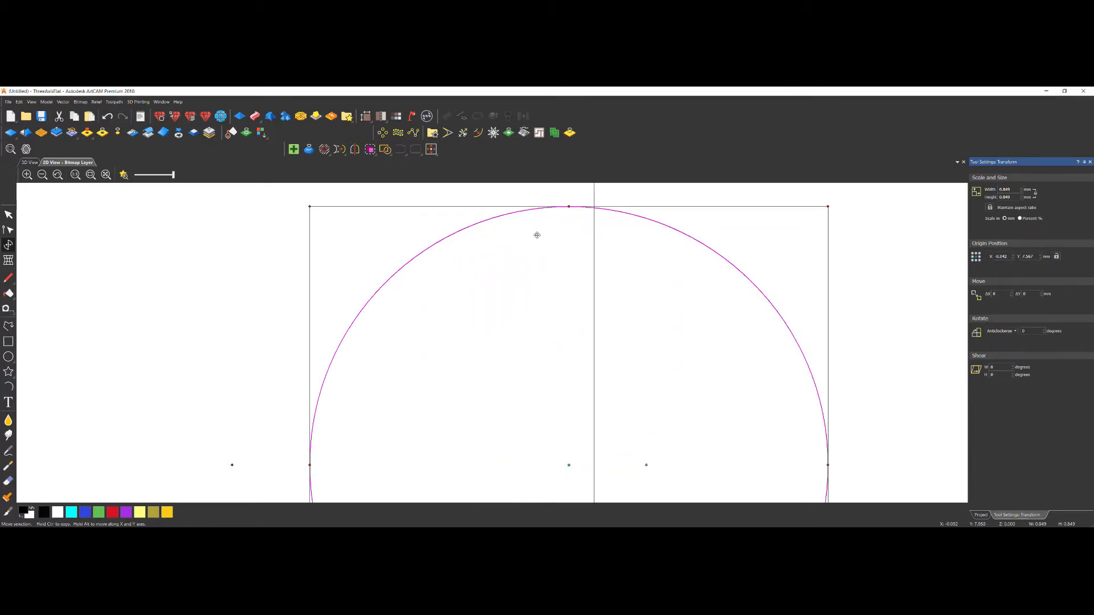
{"action": "left_click_drag", "start_coordinate": [537, 237], "coordinate": [596, 227]}
{"action": "scroll", "coordinate": [577, 224], "scroll_direction": "up", "scroll_amount": 1}
{"action": "scroll", "coordinate": [604, 236], "scroll_direction": "down", "scroll_amount": 12}
{"action": "scroll", "coordinate": [496, 479], "scroll_direction": "down", "scroll_amount": 2}
{"action": "scroll", "coordinate": [502, 354], "scroll_direction": "up", "scroll_amount": 4}
{"action": "scroll", "coordinate": [512, 226], "scroll_direction": "down", "scroll_amount": 2}
{"action": "scroll", "coordinate": [499, 306], "scroll_direction": "up", "scroll_amount": 3}
{"action": "left_click", "coordinate": [513, 326]}
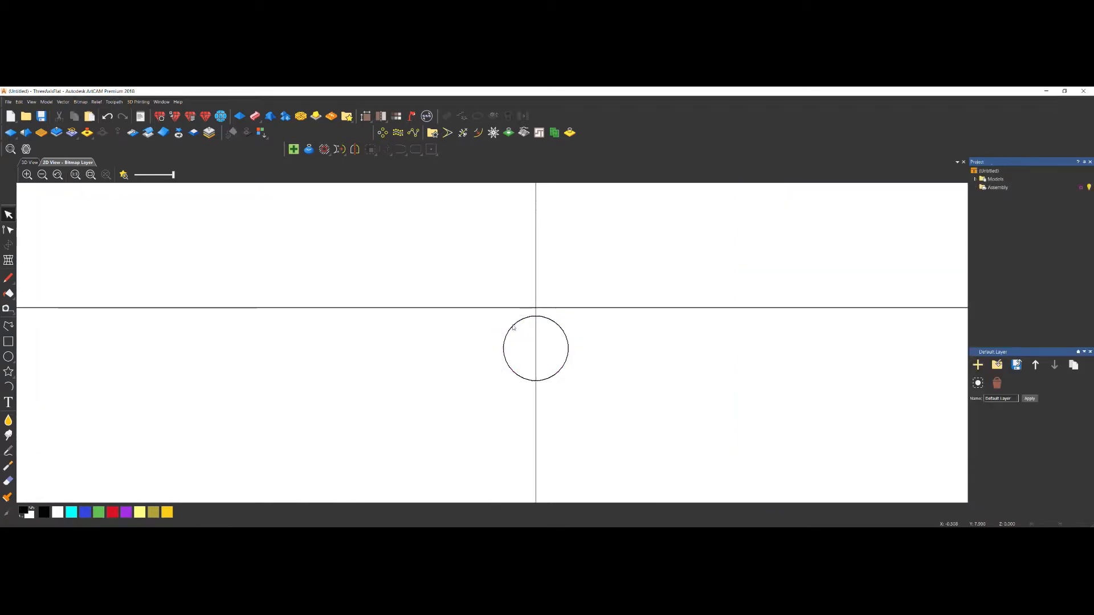
Copy the small circle sideways four times to form a horizontal row of five circles.
{"action": "left_click", "coordinate": [508, 365]}
{"action": "left_click_drag", "start_coordinate": [508, 366], "coordinate": [215, 374]}
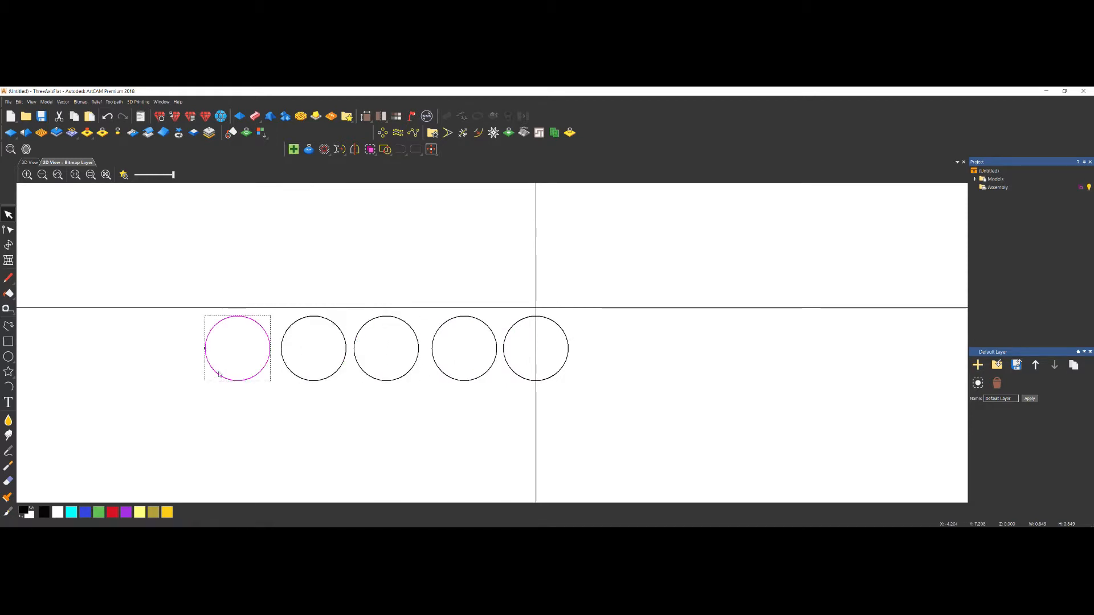
{"action": "left_click", "coordinate": [460, 245]}
{"action": "scroll", "coordinate": [460, 246], "scroll_direction": "down", "scroll_amount": 3}
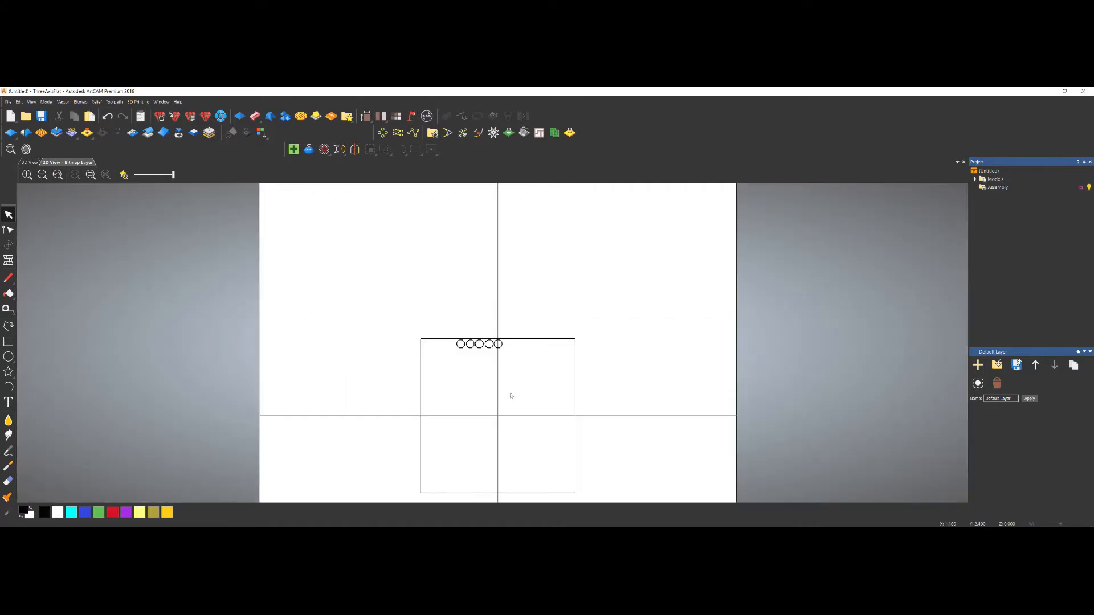
Delete the large square and draw a smaller one about 8.8 mm wide, with the circle row inside its upper edge.
{"action": "left_click", "coordinate": [443, 339]}
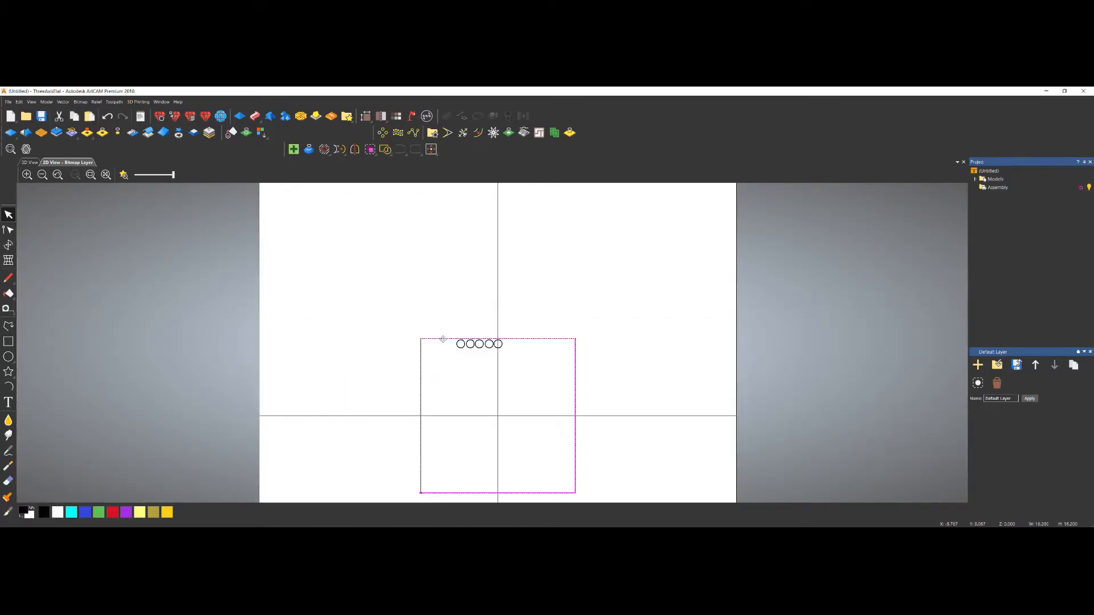
{"action": "key", "text": "Delete"}
{"action": "left_click", "coordinate": [8, 342]}
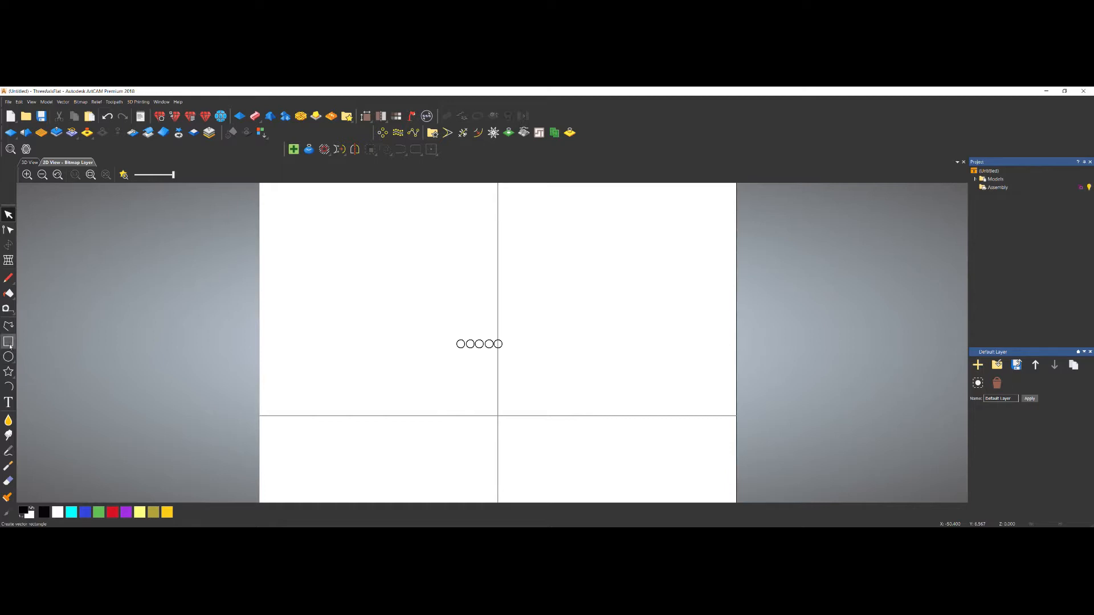
{"action": "left_click_drag", "start_coordinate": [470, 356], "coordinate": [534, 382]}
{"action": "key", "text": "Escape"}
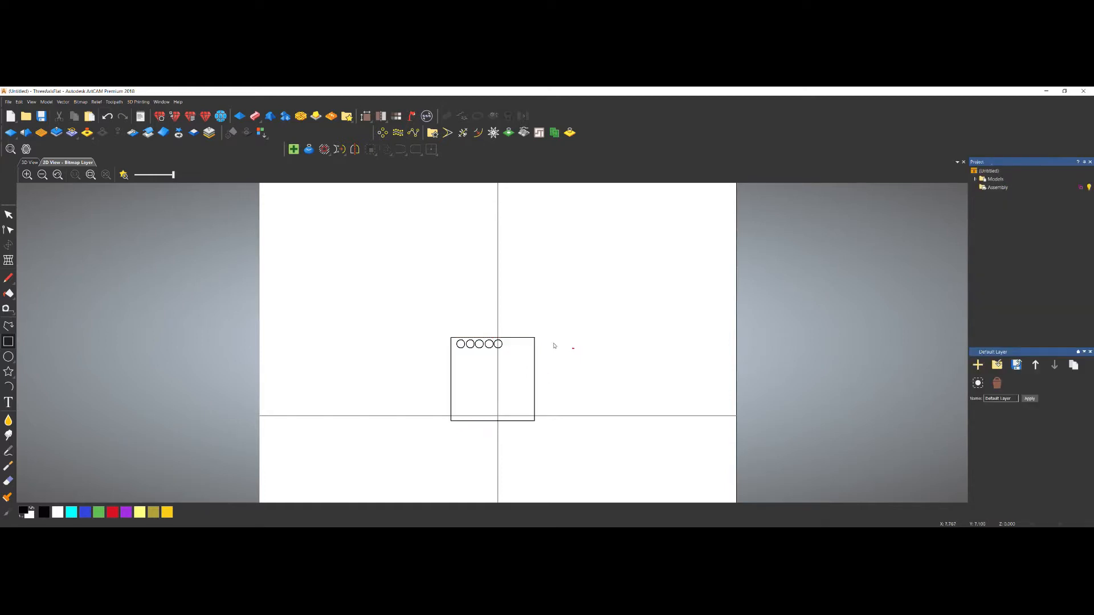
Centre the new square together with the row of circles in the model.
{"action": "scroll", "coordinate": [488, 375], "scroll_direction": "up", "scroll_amount": 2}
{"action": "left_click_drag", "start_coordinate": [284, 245], "coordinate": [631, 511]}
{"action": "key", "text": "F9"}
{"action": "left_click", "coordinate": [491, 417]}
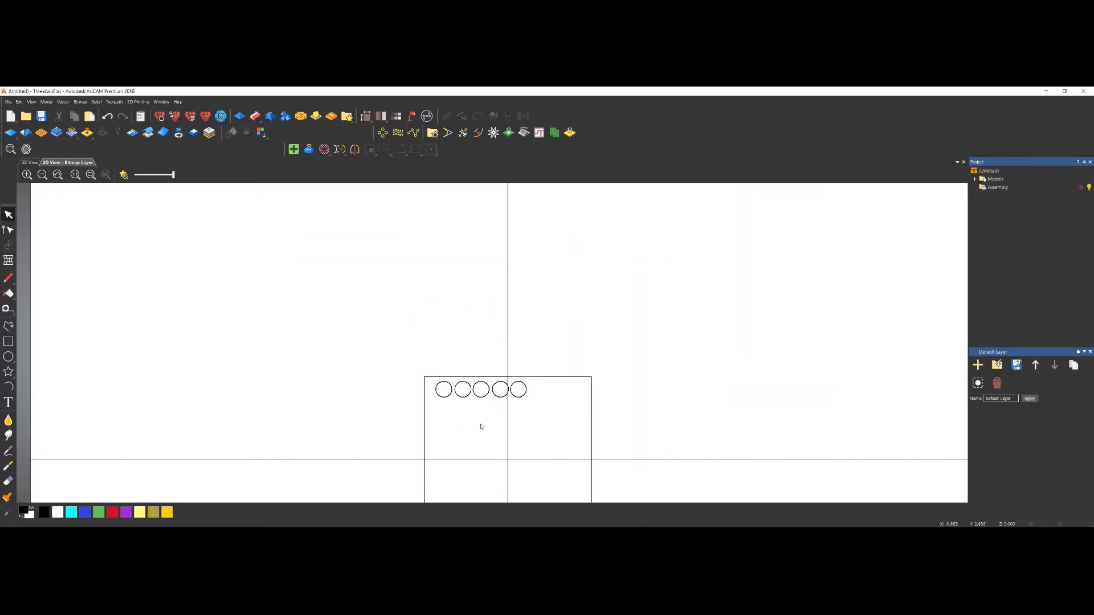
Copy the leftmost circle downward three times to form a vertical column along the square's left edge.
{"action": "scroll", "coordinate": [491, 417], "scroll_direction": "up", "scroll_amount": 4}
{"action": "left_click", "coordinate": [308, 323]}
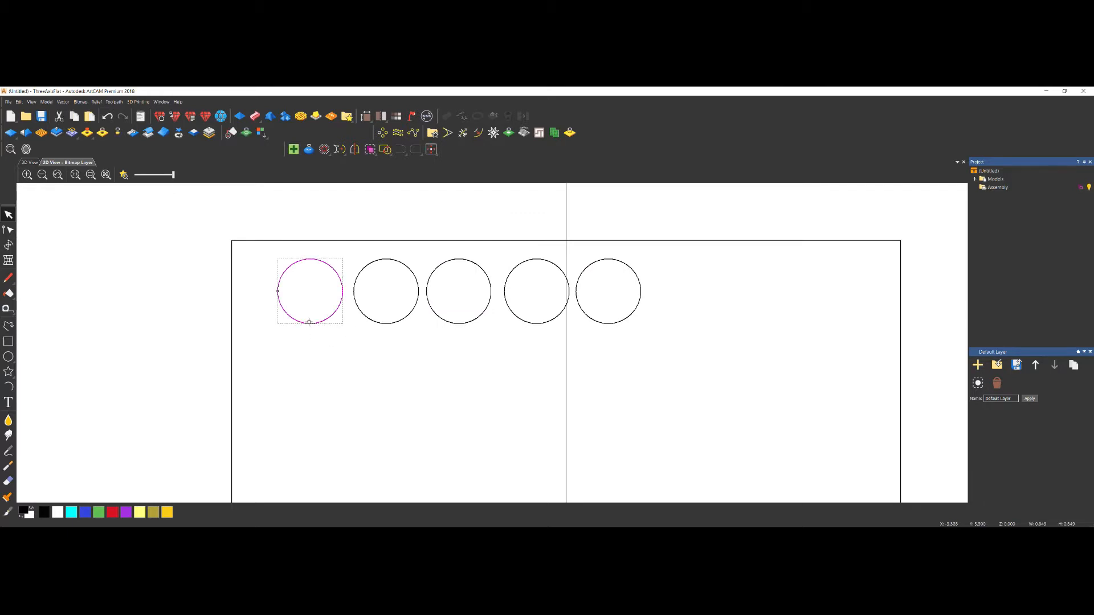
{"action": "left_click_drag", "start_coordinate": [309, 323], "coordinate": [315, 463]}
{"action": "scroll", "coordinate": [319, 464], "scroll_direction": "down", "scroll_amount": 2}
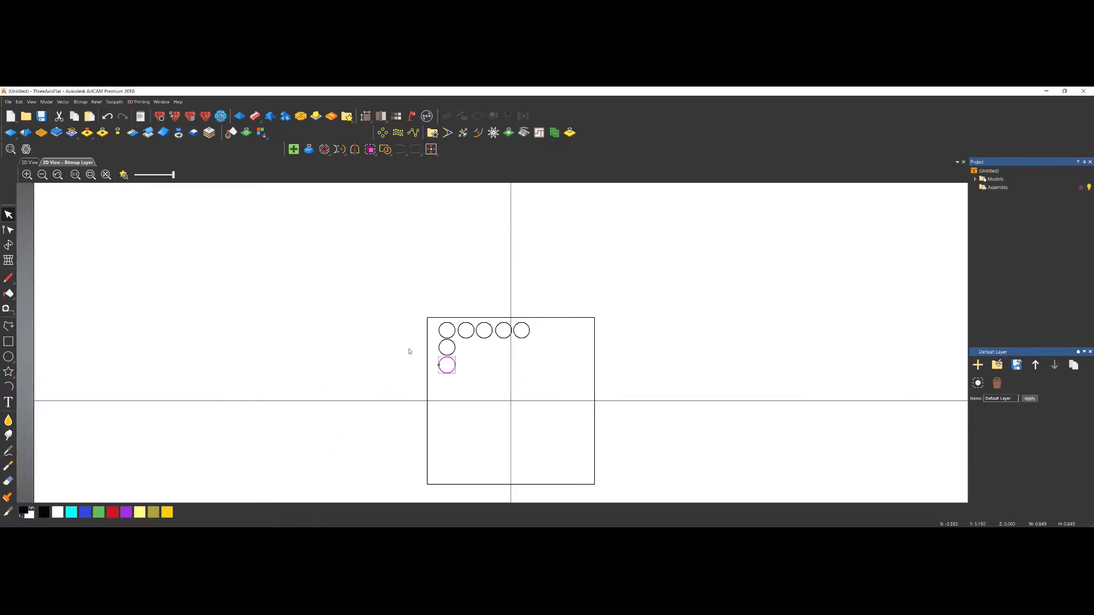
{"action": "left_click_drag", "start_coordinate": [447, 373], "coordinate": [447, 394], "text": "ctrl"}
Delete the rightmost circle of the upper row.
{"action": "left_click", "coordinate": [554, 357]}
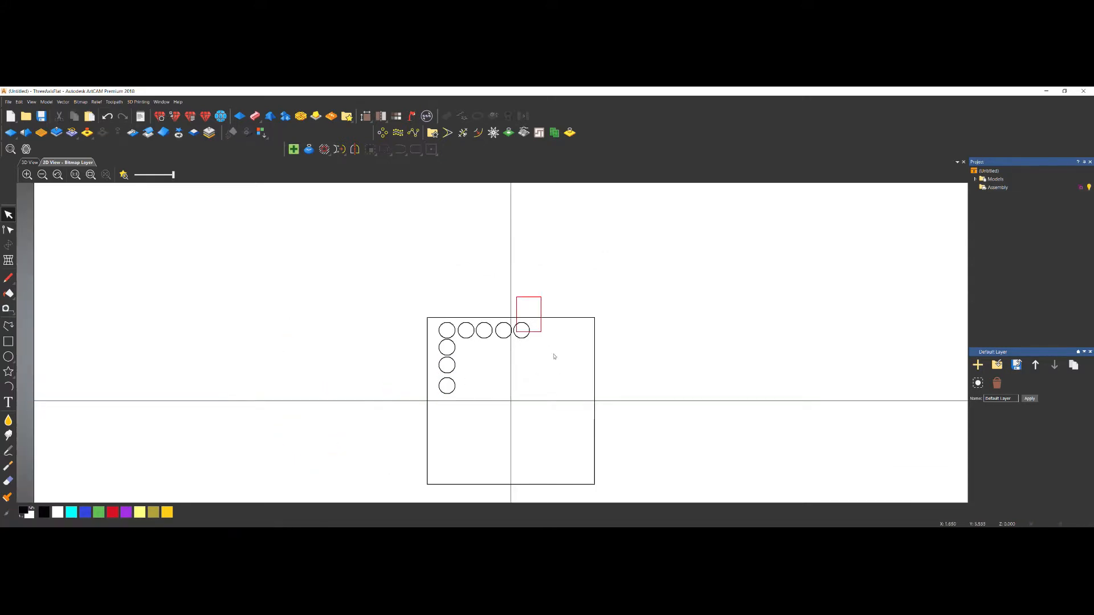
{"action": "left_click", "coordinate": [526, 338]}
{"action": "key", "text": "Delete"}
Nudge the remaining circles of the upper row sideways to even out their spacing left of the centre line.
{"action": "scroll", "coordinate": [513, 332], "scroll_direction": "up", "scroll_amount": 1}
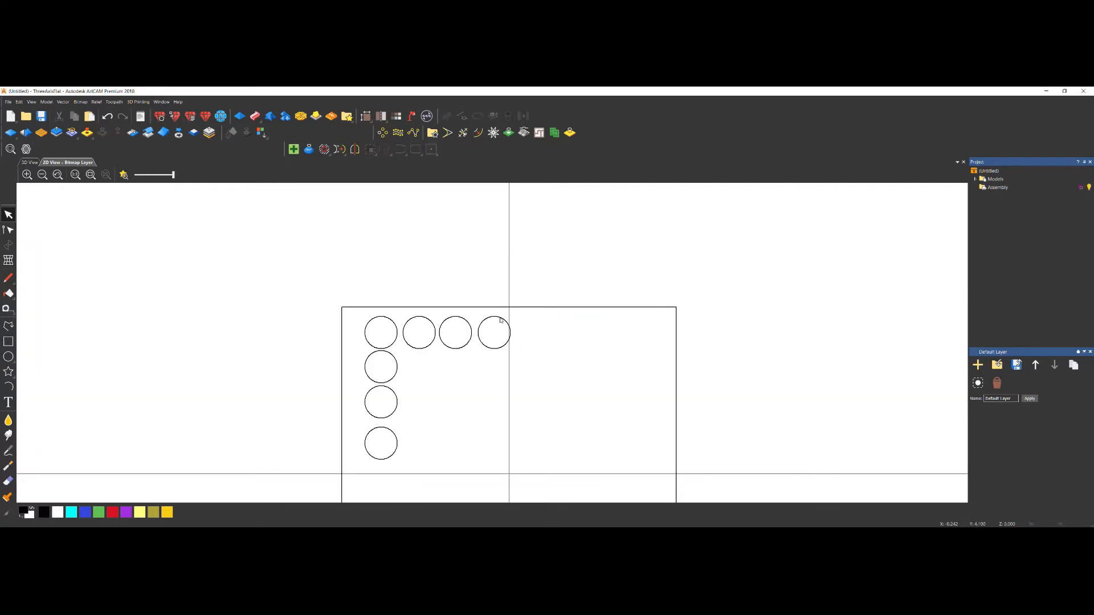
{"action": "left_click", "coordinate": [501, 321]}
{"action": "left_click", "coordinate": [459, 322]}
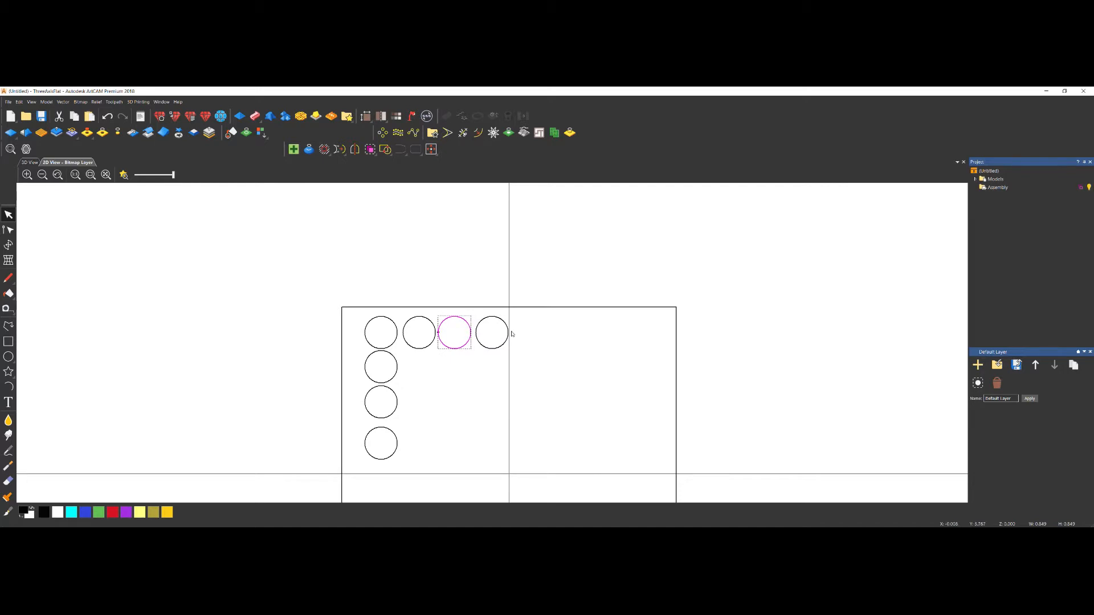
{"action": "scroll", "coordinate": [490, 344], "scroll_direction": "up", "scroll_amount": 1}
{"action": "left_click", "coordinate": [371, 301]}
{"action": "left_click_drag", "start_coordinate": [370, 300], "coordinate": [369, 301]}
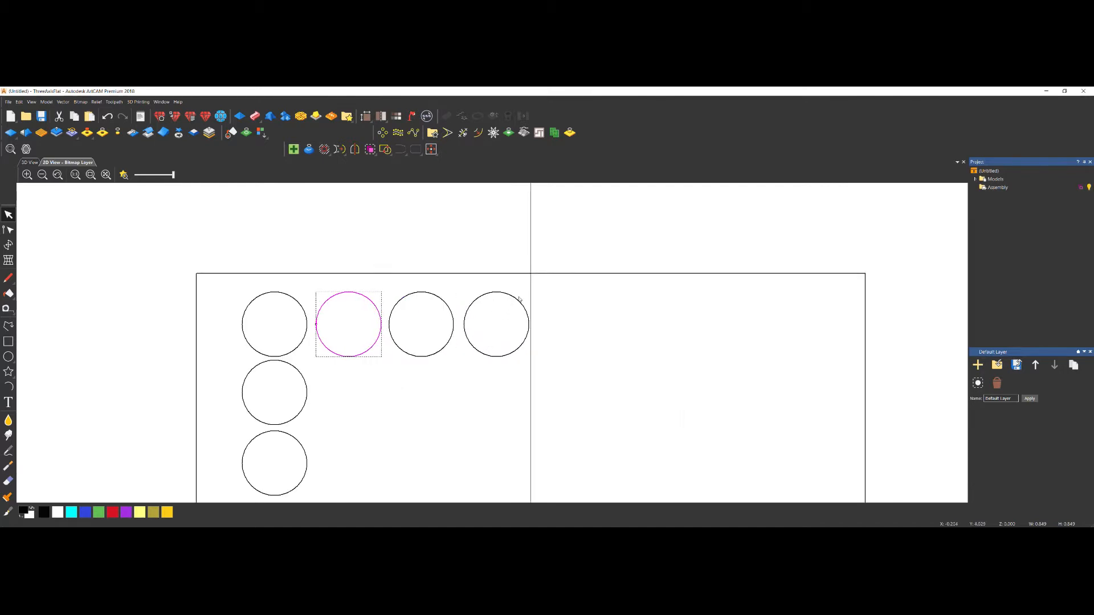
{"action": "left_click", "coordinate": [467, 310]}
Draw an inner square about 5 mm wide inside the outer square and centre it in the model.
{"action": "scroll", "coordinate": [425, 396], "scroll_direction": "down", "scroll_amount": 2}
{"action": "scroll", "coordinate": [493, 381], "scroll_direction": "up", "scroll_amount": 2}
{"action": "scroll", "coordinate": [405, 335], "scroll_direction": "down", "scroll_amount": 2}
{"action": "left_click", "coordinate": [8, 341]}
{"action": "left_click_drag", "start_coordinate": [464, 330], "coordinate": [558, 425]}
{"action": "key", "text": "Escape"}
{"action": "left_click", "coordinate": [535, 331]}
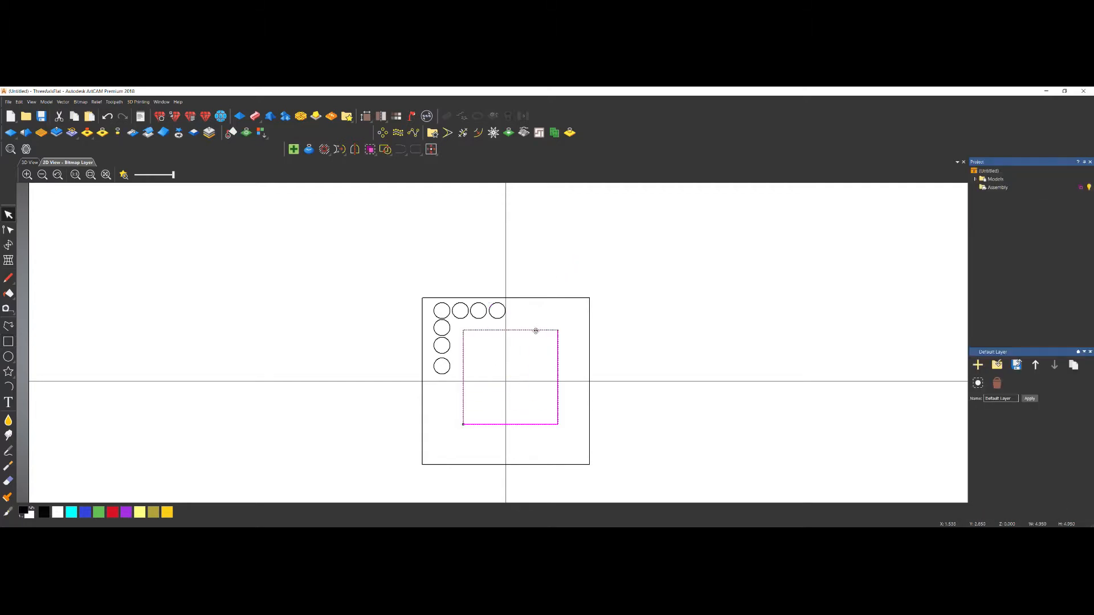
{"action": "key", "text": "F9"}
Raise the outer square into a flat plane relief 2 mm high using the Merge High combine mode.
{"action": "left_click", "coordinate": [574, 298]}
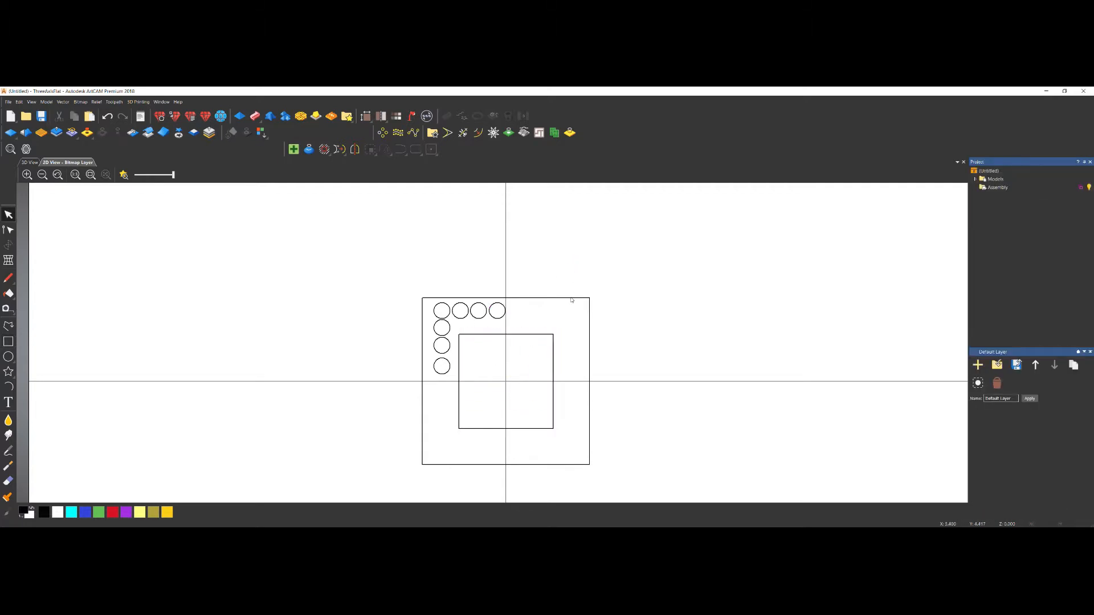
{"action": "double_click", "coordinate": [589, 311]}
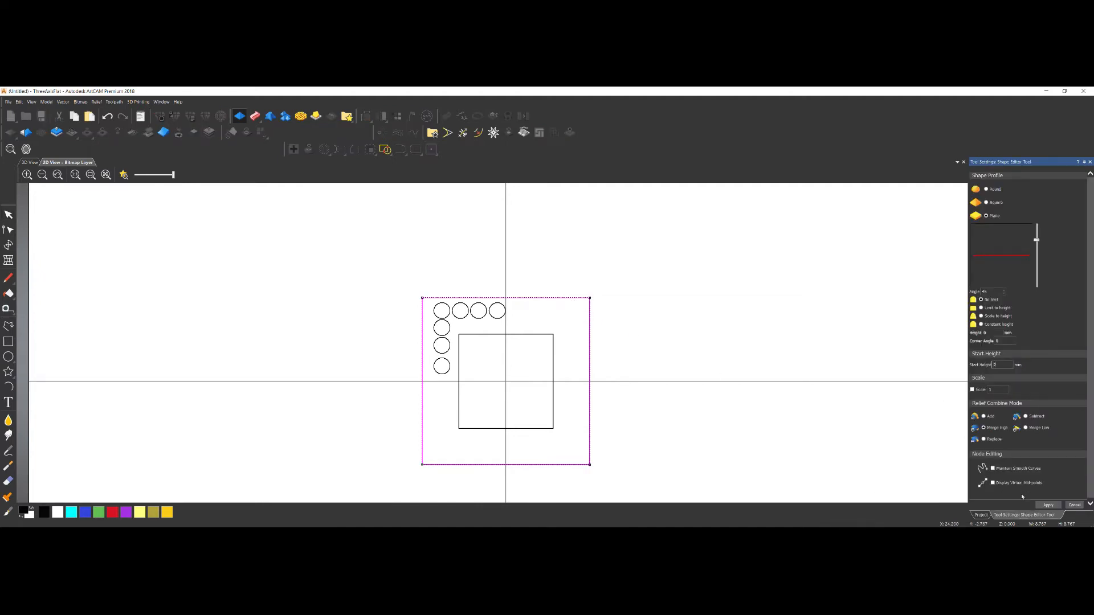
{"action": "left_click", "coordinate": [1049, 505]}
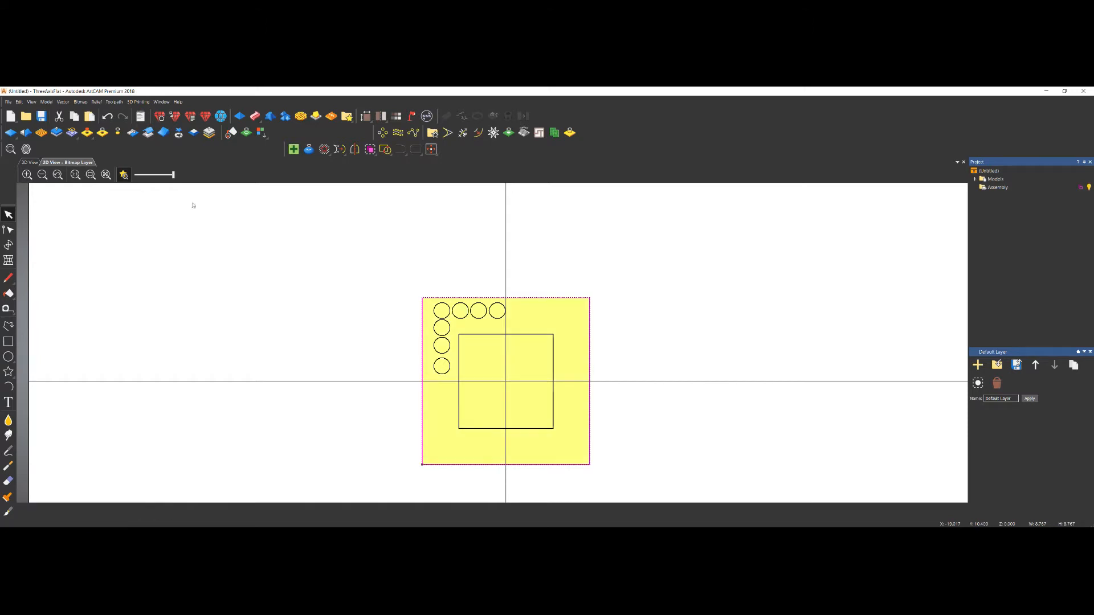
Cut the inner square out of the relief to open the head's centre, and check the opening in 3D.
{"action": "scroll", "coordinate": [509, 359], "scroll_direction": "up", "scroll_amount": 4}
{"action": "scroll", "coordinate": [508, 359], "scroll_direction": "down", "scroll_amount": 4}
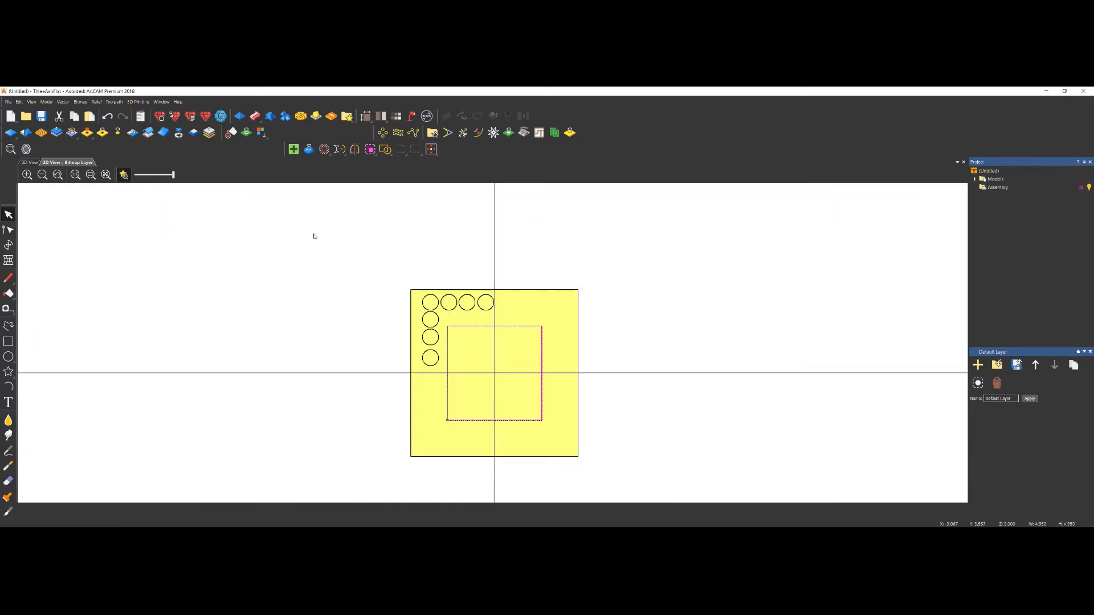
{"action": "left_click", "coordinate": [102, 133]}
{"action": "left_click", "coordinate": [29, 162]}
{"action": "scroll", "coordinate": [279, 200], "scroll_direction": "up", "scroll_amount": 2}
{"action": "left_click_drag", "start_coordinate": [481, 343], "coordinate": [447, 190]}
{"action": "left_click", "coordinate": [127, 175]}
{"action": "scroll", "coordinate": [524, 354], "scroll_direction": "up", "scroll_amount": 1}
{"action": "scroll", "coordinate": [524, 354], "scroll_direction": "up", "scroll_amount": 1}
{"action": "left_click_drag", "start_coordinate": [523, 355], "coordinate": [514, 435]}
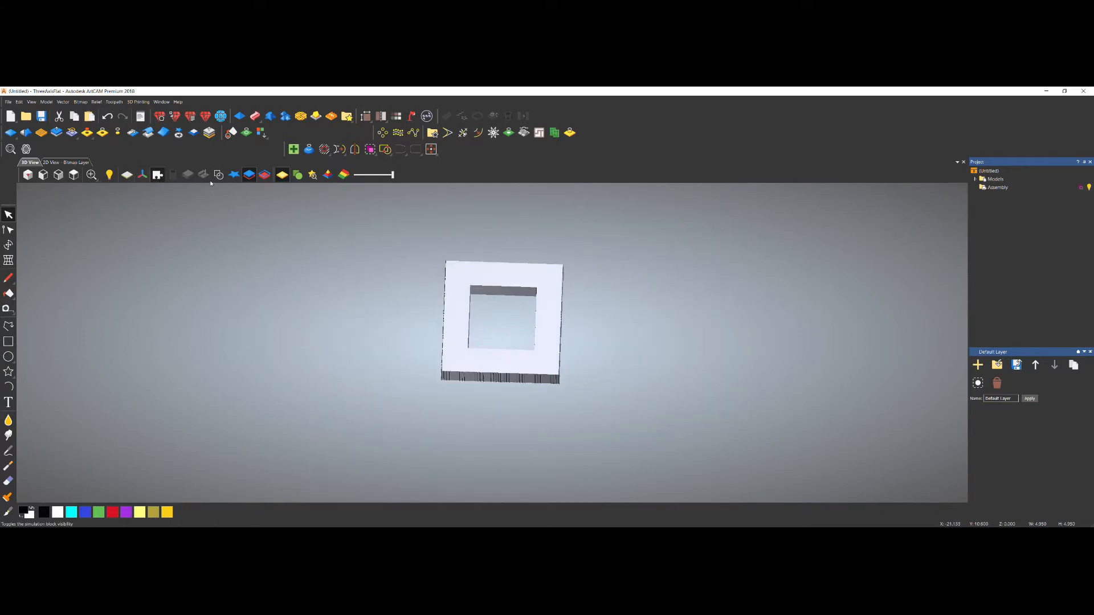
Group the seven large circles and cut them out of the relief as stone holes.
{"action": "left_click", "coordinate": [215, 179]}
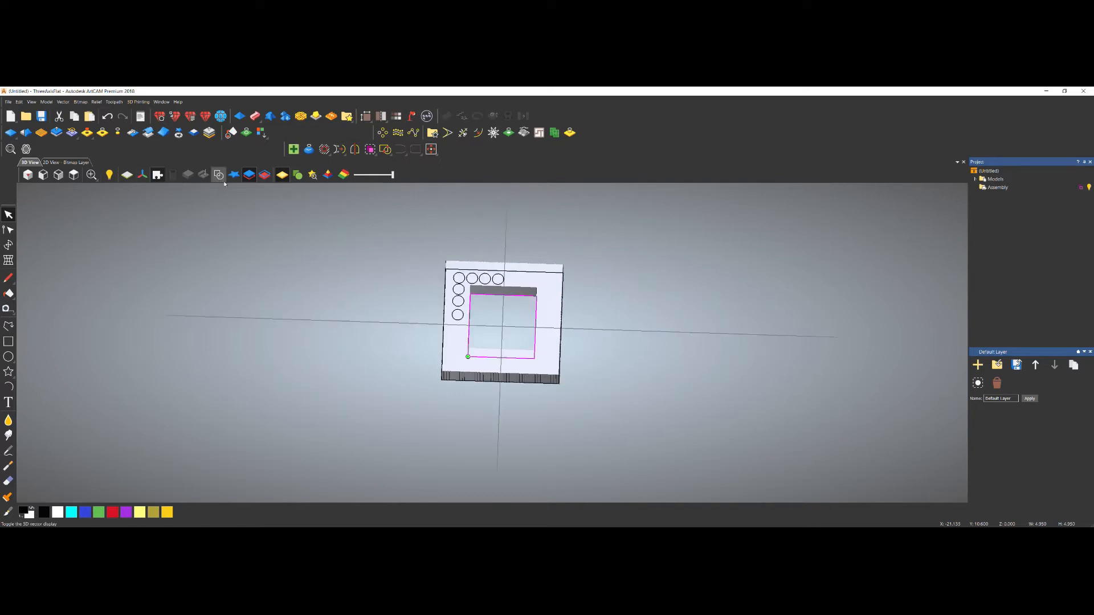
{"action": "scroll", "coordinate": [481, 272], "scroll_direction": "up", "scroll_amount": 3}
{"action": "left_click_drag", "start_coordinate": [378, 237], "coordinate": [557, 371]}
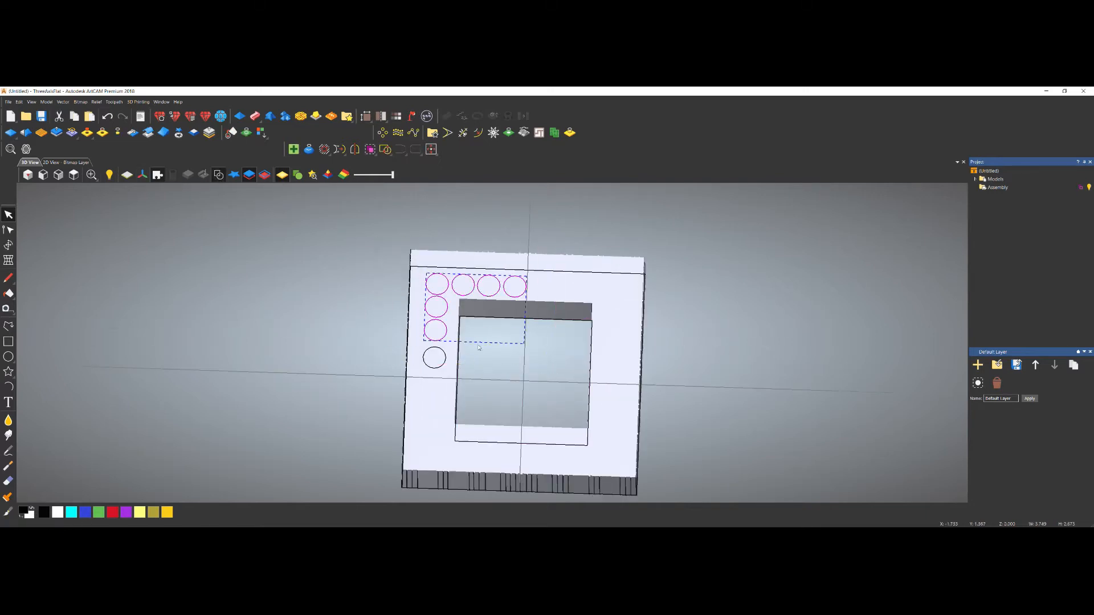
{"action": "left_click", "coordinate": [437, 368], "text": "shift"}
{"action": "right_click", "coordinate": [372, 245]}
{"action": "left_click", "coordinate": [394, 289]}
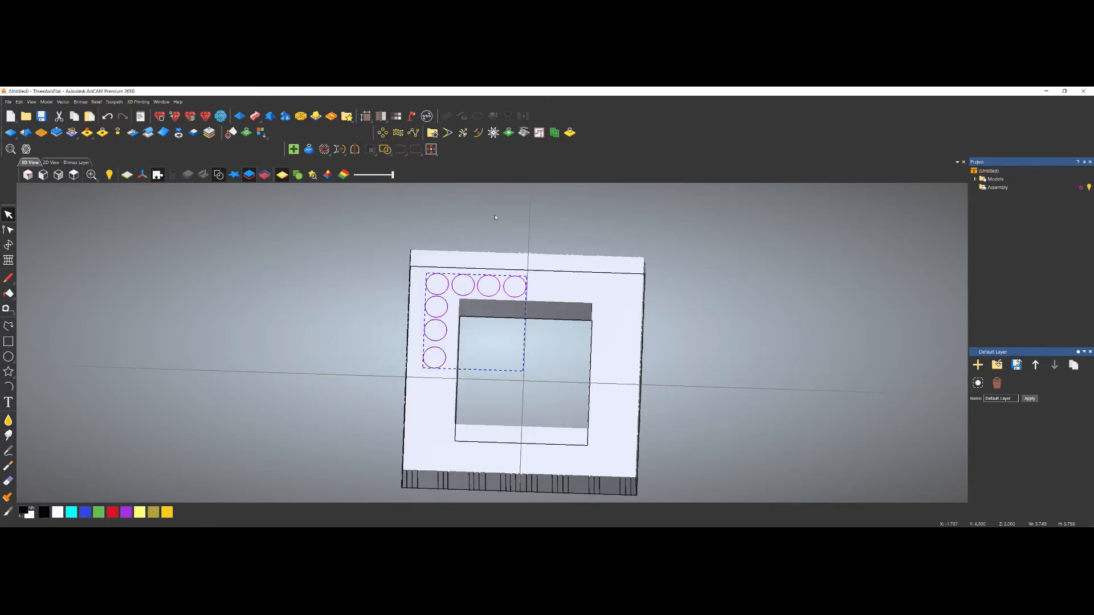
{"action": "left_click", "coordinate": [103, 133]}
{"action": "scroll", "coordinate": [457, 314], "scroll_direction": "down", "scroll_amount": 2}
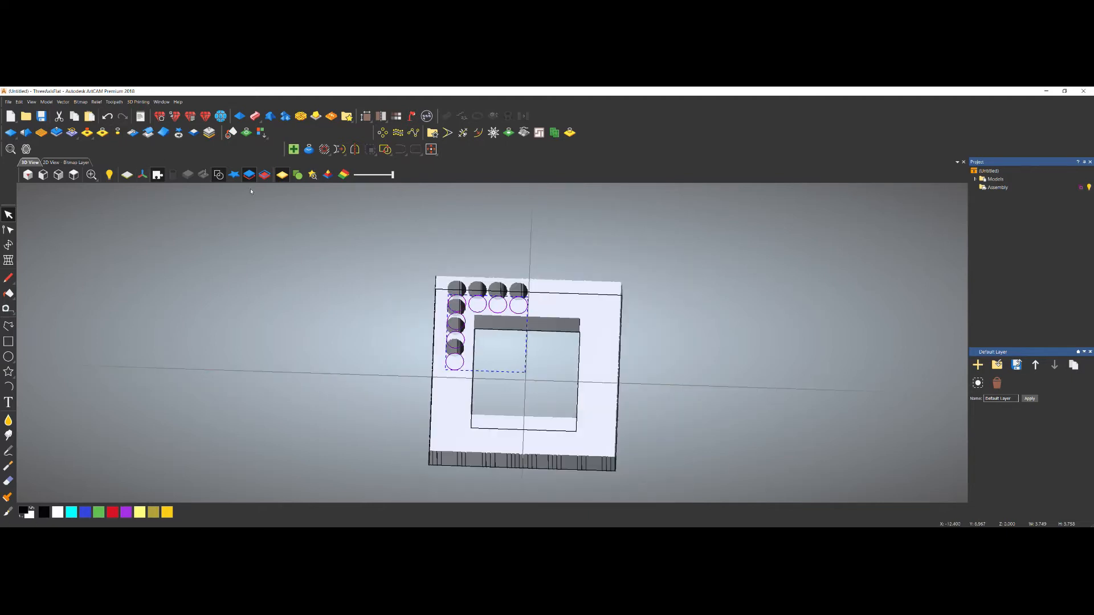
{"action": "scroll", "coordinate": [507, 334], "scroll_direction": "up", "scroll_amount": 2}
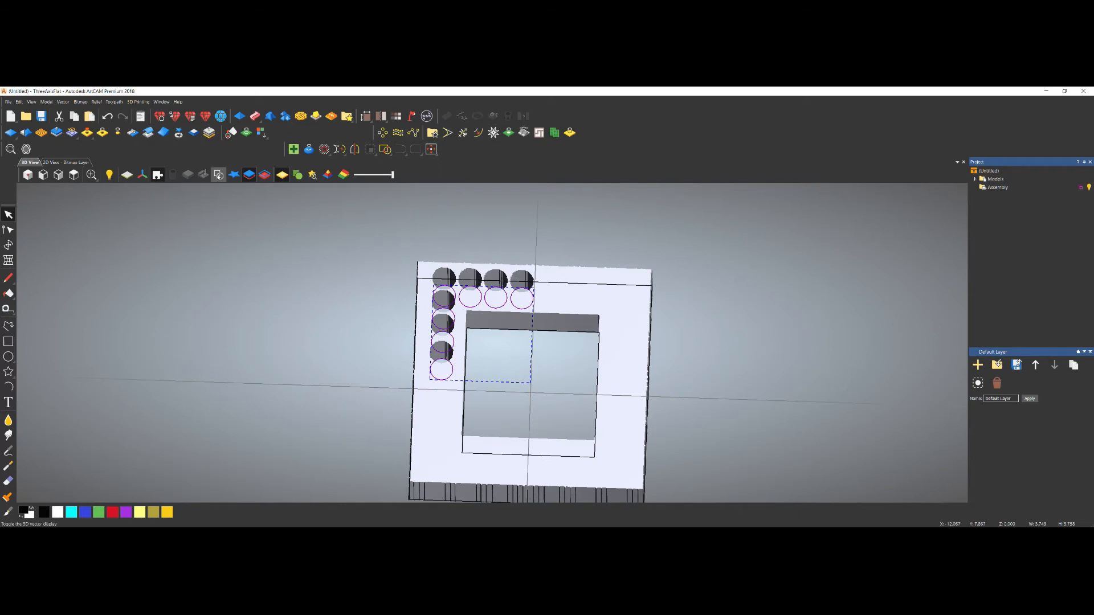
{"action": "left_click", "coordinate": [219, 176]}
{"action": "scroll", "coordinate": [509, 351], "scroll_direction": "up", "scroll_amount": 2}
{"action": "scroll", "coordinate": [530, 350], "scroll_direction": "down", "scroll_amount": 1}
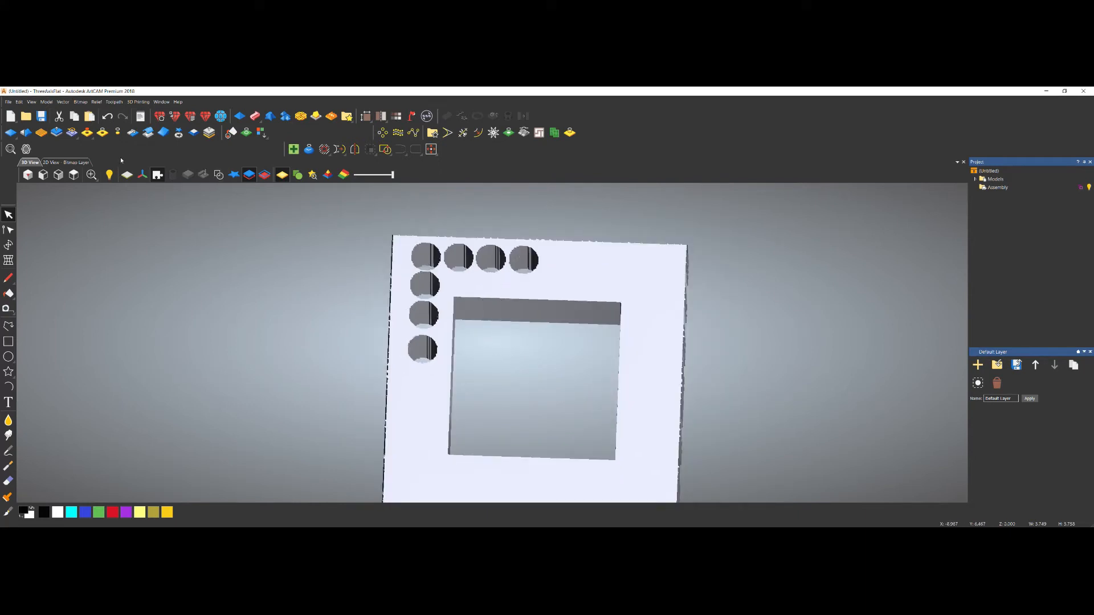
Draw a prong circle about 0.225 mm in diameter between the second and third stone holes of the upper row.
{"action": "left_click", "coordinate": [67, 162]}
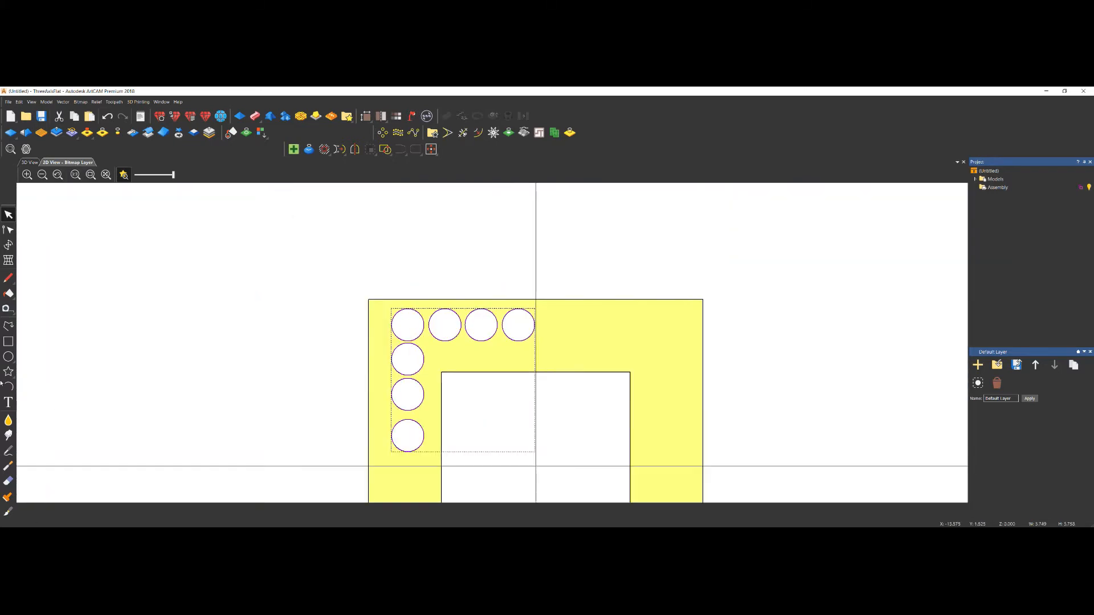
{"action": "left_click", "coordinate": [8, 356]}
{"action": "scroll", "coordinate": [444, 296], "scroll_direction": "up", "scroll_amount": 2}
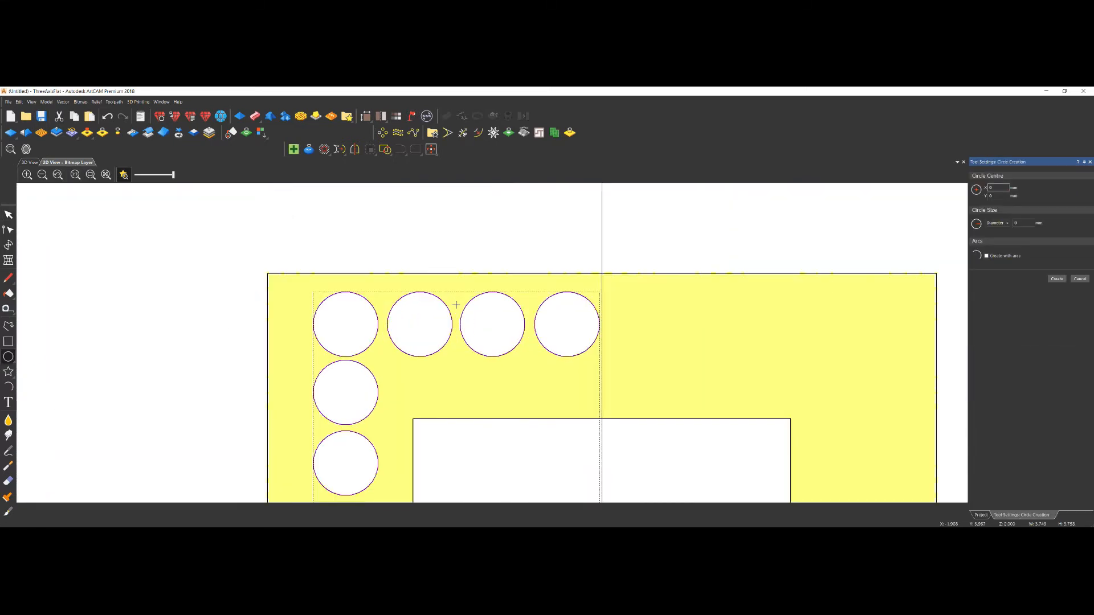
{"action": "left_click_drag", "start_coordinate": [454, 312], "coordinate": [458, 298]}
{"action": "left_click", "coordinate": [467, 264]}
{"action": "left_click", "coordinate": [457, 305]}
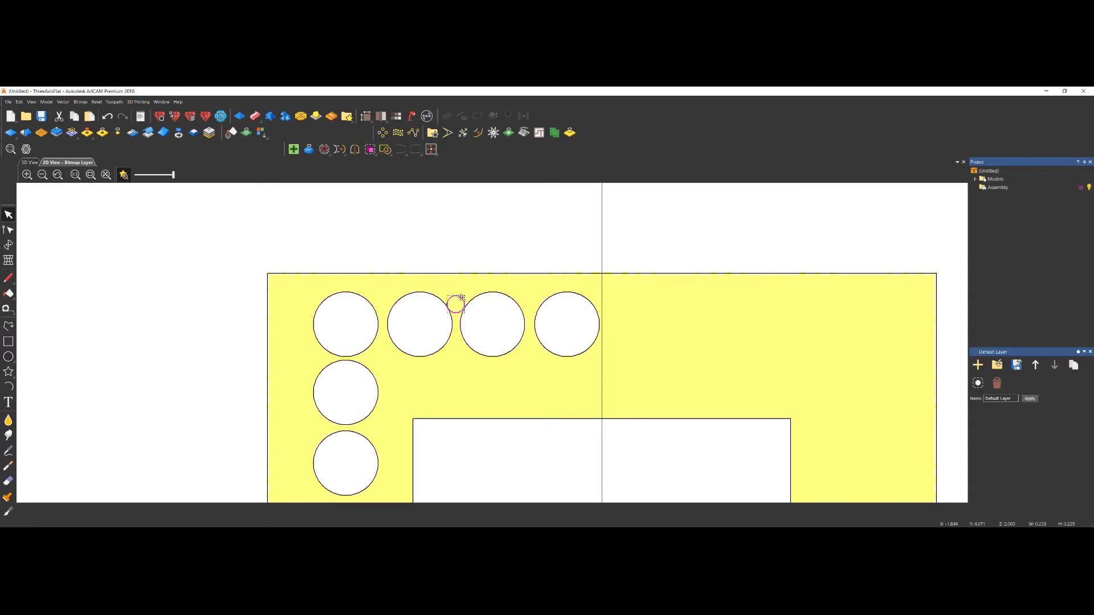
Copy the prong circle along the outer side of the upper row and down the outer side of the stone-hole column.
{"action": "left_click_drag", "start_coordinate": [389, 295], "coordinate": [389, 295], "text": "ctrl"}
{"action": "left_click_drag", "start_coordinate": [316, 303], "coordinate": [340, 350], "text": "ctrl"}
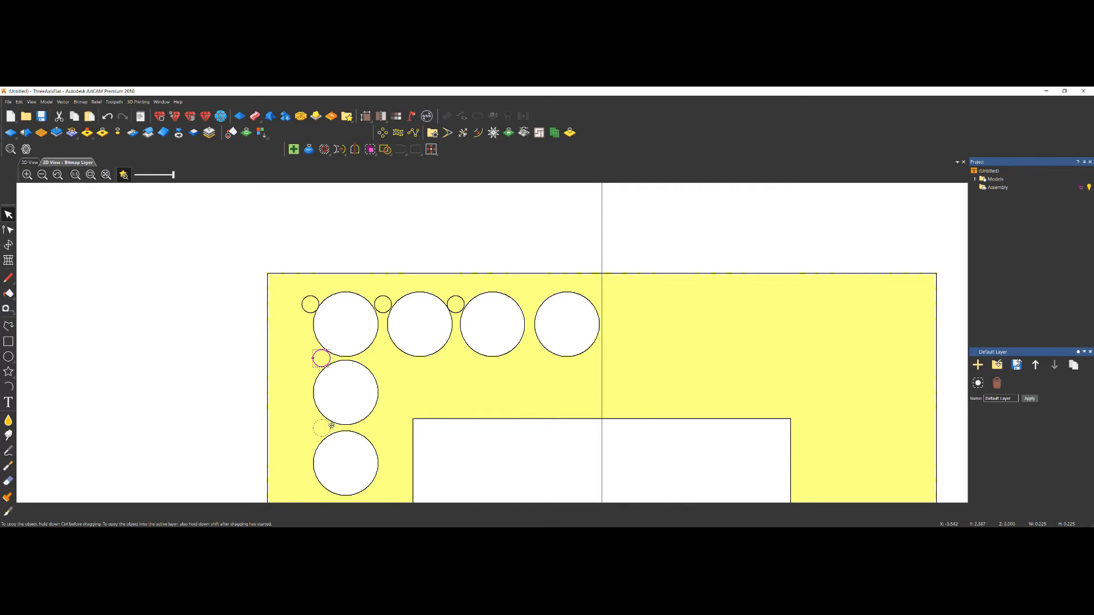
{"action": "left_click_drag", "start_coordinate": [332, 426], "coordinate": [332, 426], "text": "ctrl"}
{"action": "scroll", "coordinate": [409, 397], "scroll_direction": "down", "scroll_amount": 2}
{"action": "scroll", "coordinate": [409, 397], "scroll_direction": "up", "scroll_amount": 2}
Copy the prong circle upward along the inner side of the column, fitting it between the stone holes.
{"action": "left_click_drag", "start_coordinate": [403, 383], "coordinate": [461, 375], "text": "ctrl"}
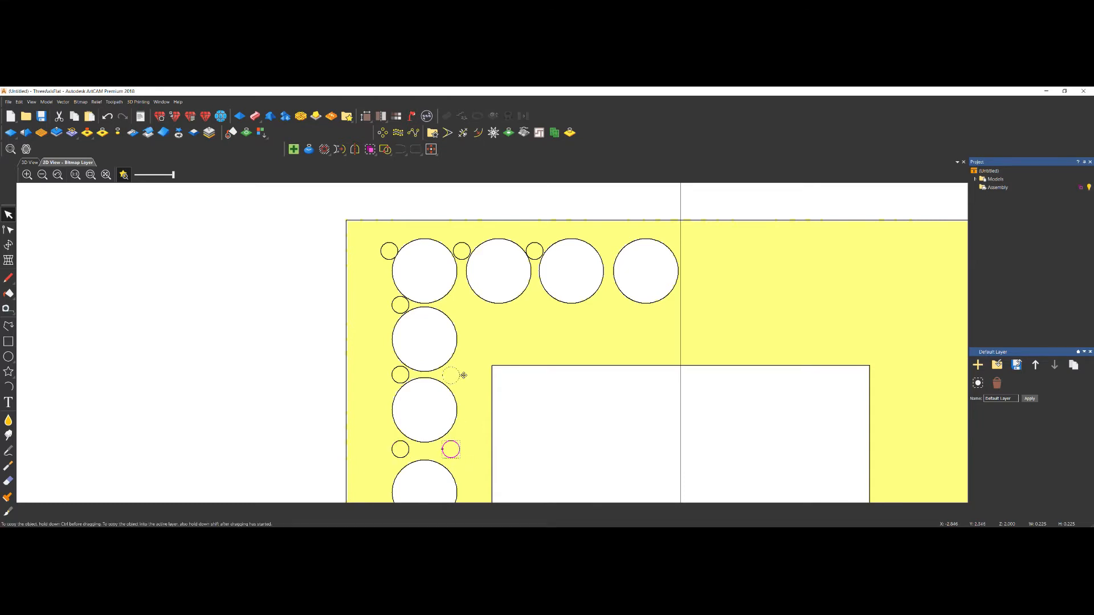
{"action": "scroll", "coordinate": [461, 375], "scroll_direction": "up", "scroll_amount": 3}
{"action": "scroll", "coordinate": [454, 302], "scroll_direction": "down", "scroll_amount": 5}
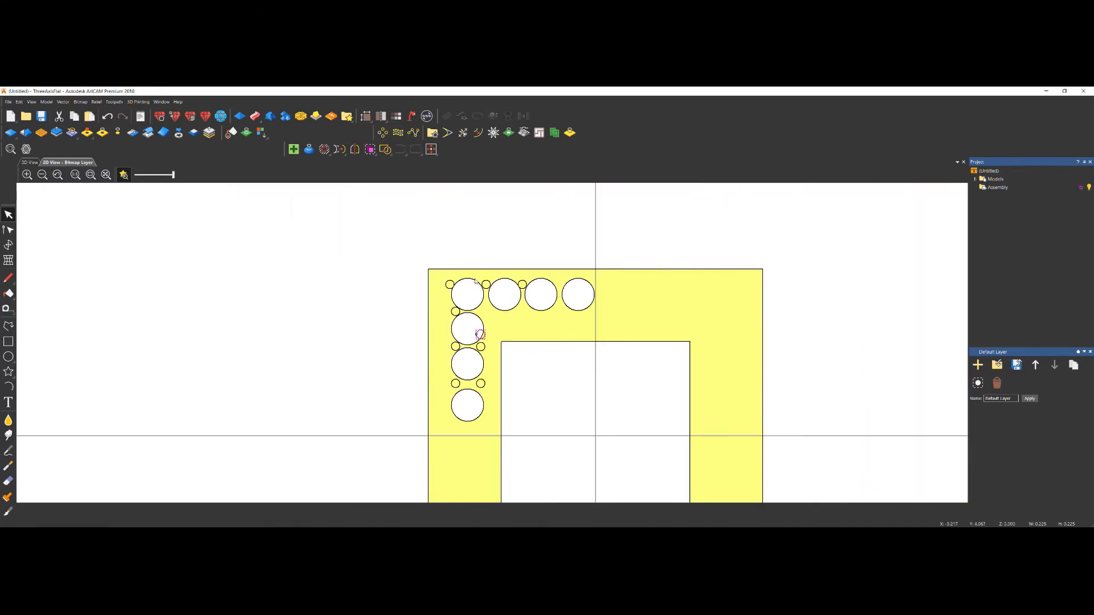
{"action": "scroll", "coordinate": [479, 313], "scroll_direction": "up", "scroll_amount": 5}
{"action": "left_click_drag", "start_coordinate": [450, 384], "coordinate": [449, 321]}
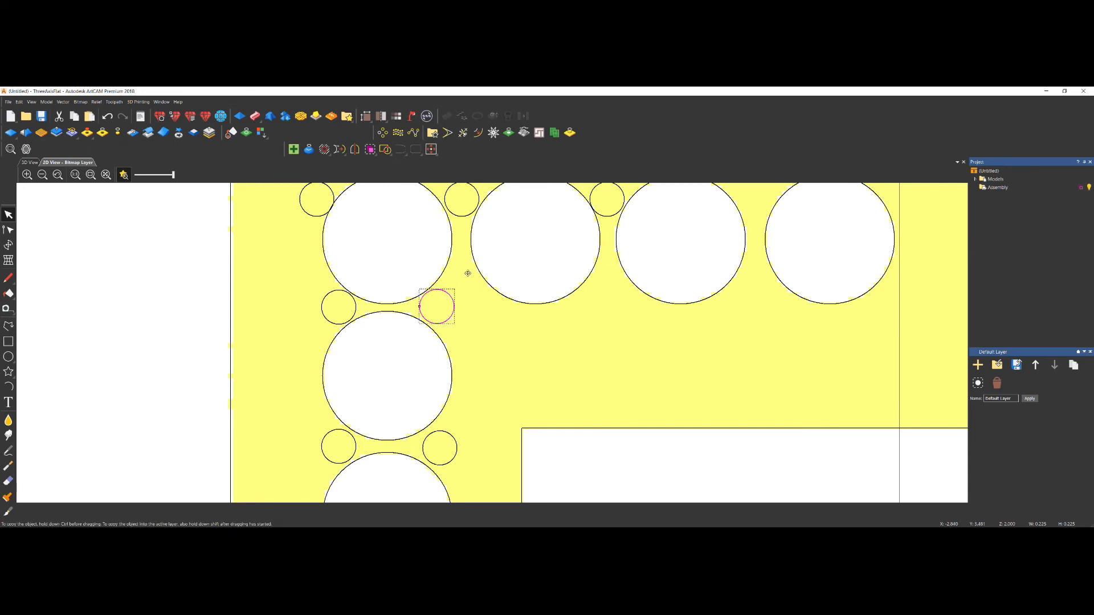
Copy the prong circle along the inner side of the upper row and above the gap before its last hole.
{"action": "left_click_drag", "start_coordinate": [472, 282], "coordinate": [476, 287]}
{"action": "left_click_drag", "start_coordinate": [621, 292], "coordinate": [769, 276], "text": "ctrl"}
{"action": "scroll", "coordinate": [622, 320], "scroll_direction": "down", "scroll_amount": 4}
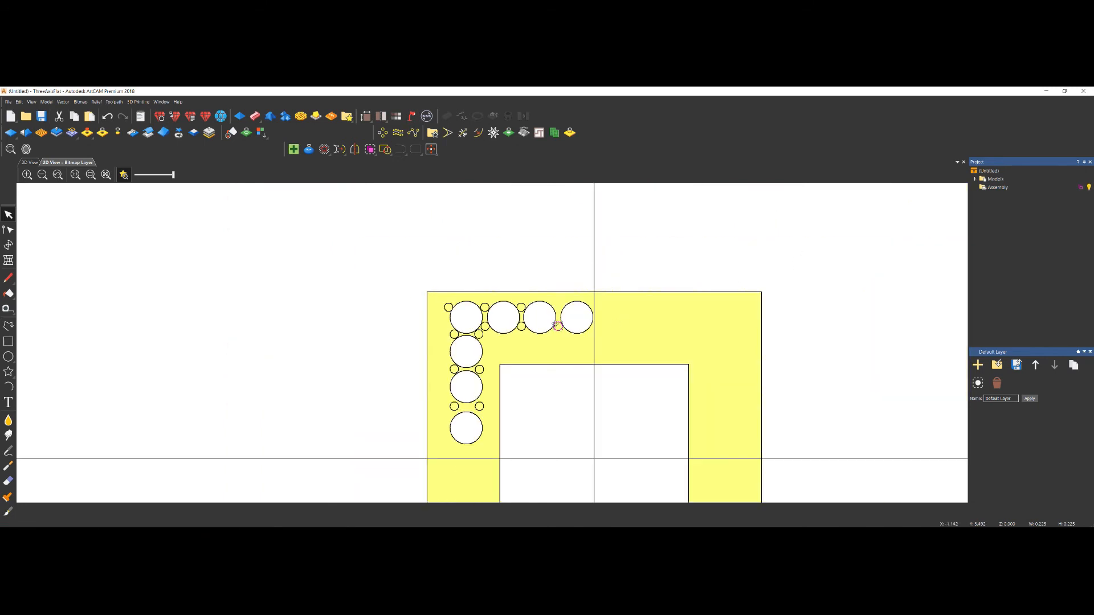
{"action": "left_click_drag", "start_coordinate": [558, 302], "coordinate": [558, 305], "text": "ctrl"}
{"action": "left_click", "coordinate": [549, 265]}
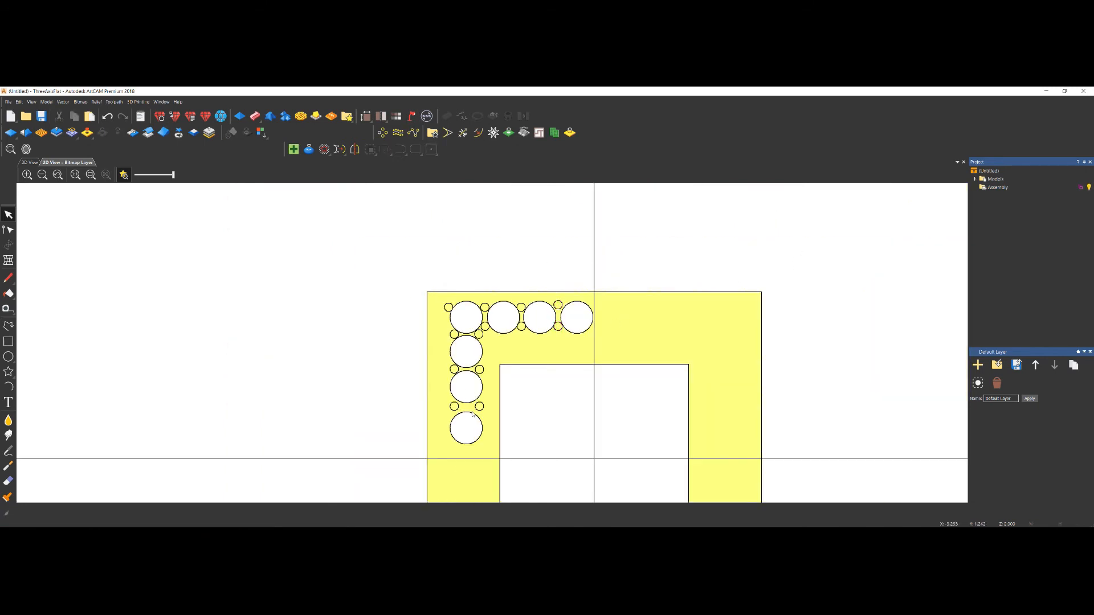
Copy a prong pair below the column's lowest hole and another to the upper row's end at the centre line.
{"action": "left_click_drag", "start_coordinate": [473, 411], "coordinate": [480, 448]}
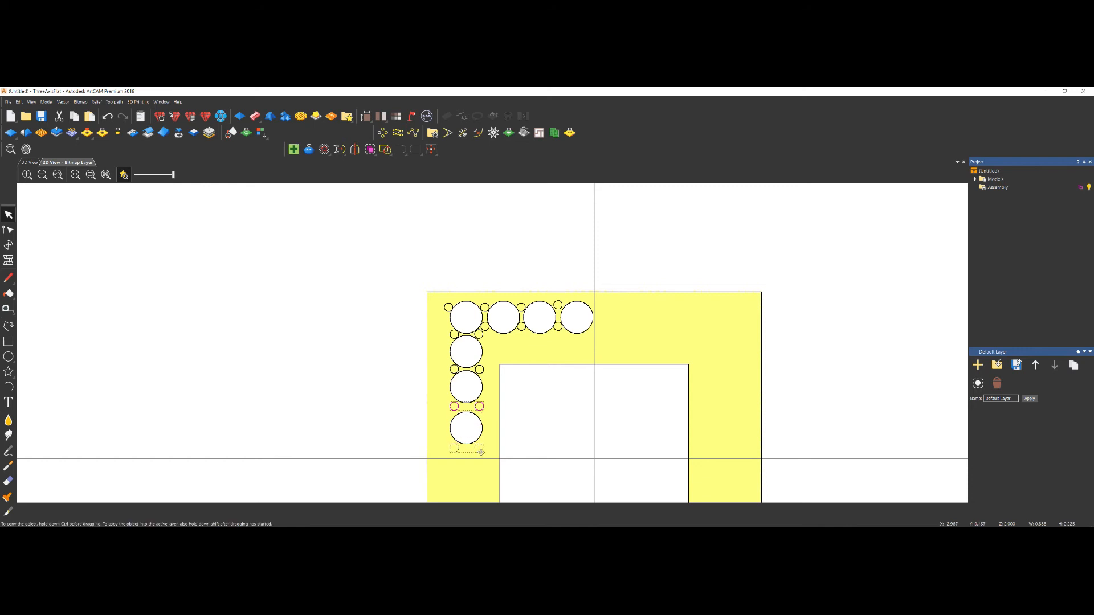
{"action": "left_click", "coordinate": [492, 438]}
{"action": "left_click_drag", "start_coordinate": [412, 270], "coordinate": [604, 325]}
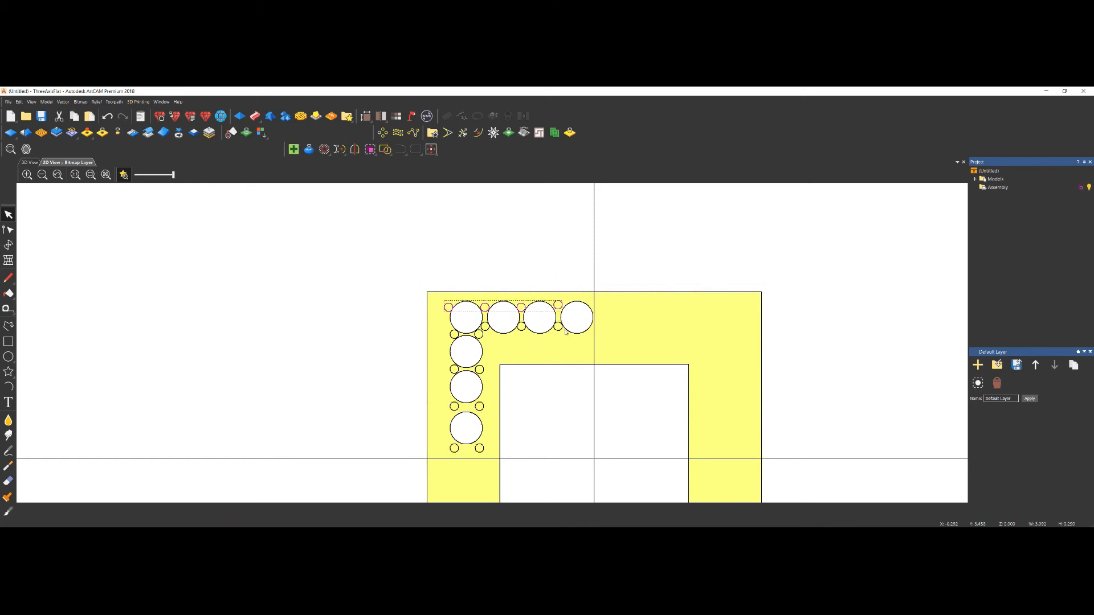
{"action": "left_click_drag", "start_coordinate": [439, 321], "coordinate": [592, 362], "text": "shift"}
{"action": "left_click_drag", "start_coordinate": [586, 293], "coordinate": [585, 334]}
{"action": "left_click_drag", "start_coordinate": [589, 336], "coordinate": [588, 336], "text": "ctrl"}
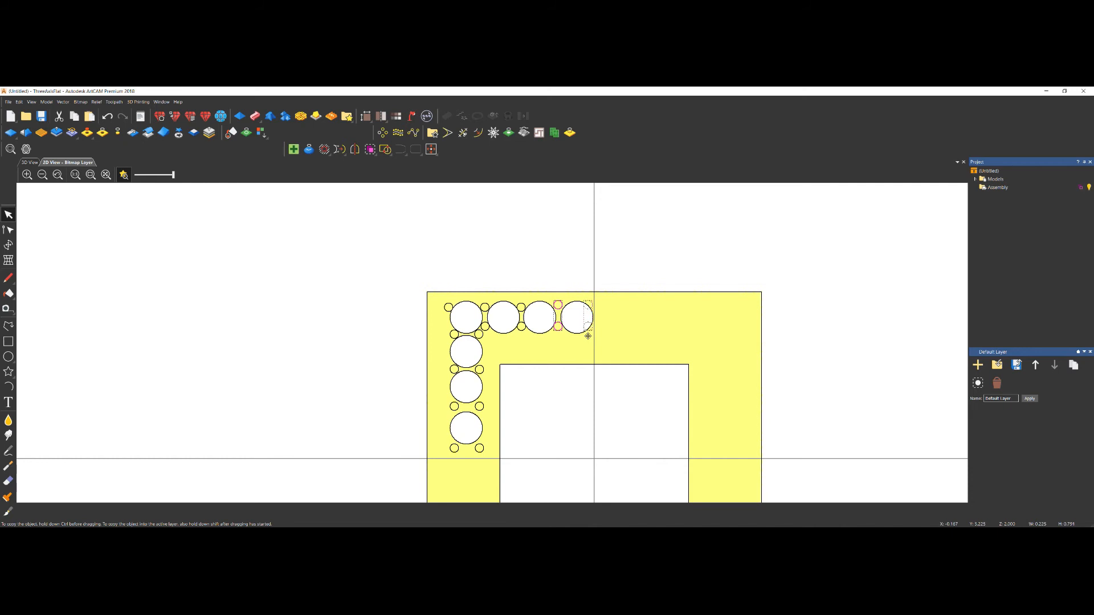
{"action": "left_click", "coordinate": [569, 256]}
{"action": "scroll", "coordinate": [577, 301], "scroll_direction": "up", "scroll_amount": 1}
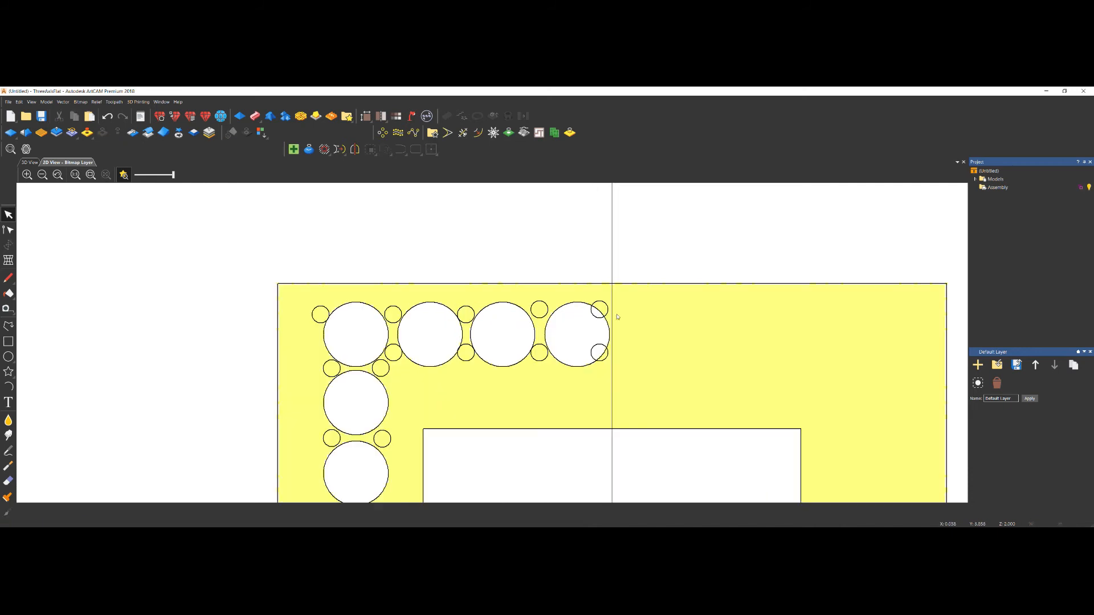
{"action": "left_click_drag", "start_coordinate": [581, 289], "coordinate": [585, 350]}
{"action": "left_click", "coordinate": [568, 318]}
Select all the small prong circles around the row and column of stone holes and group them.
{"action": "left_click_drag", "start_coordinate": [266, 271], "coordinate": [643, 327]}
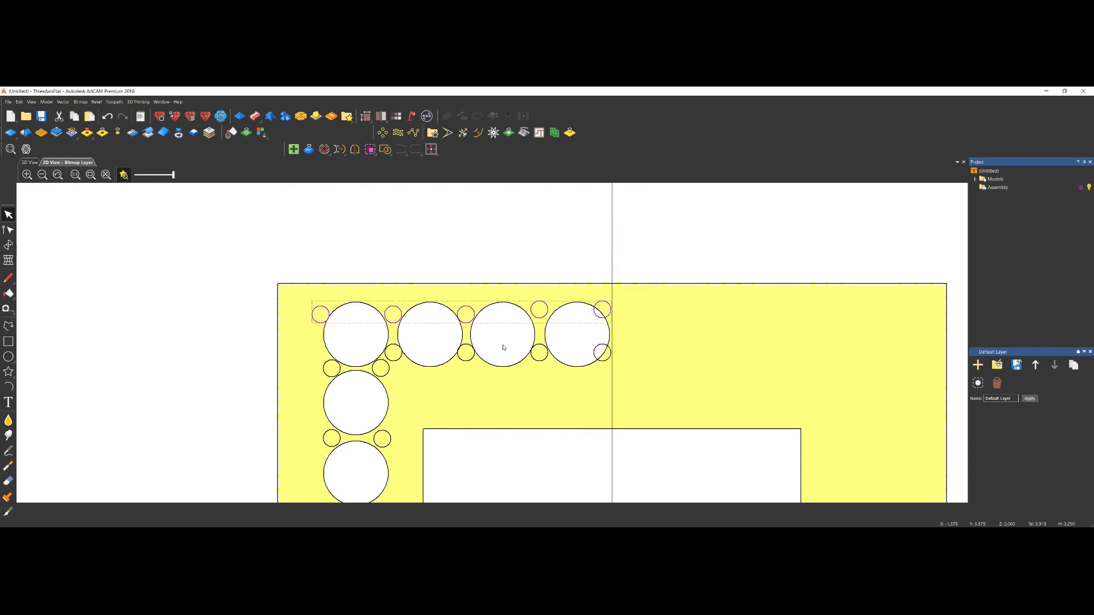
{"action": "left_click_drag", "start_coordinate": [306, 335], "coordinate": [644, 419], "text": "shift"}
{"action": "scroll", "coordinate": [457, 418], "scroll_direction": "down", "scroll_amount": 1}
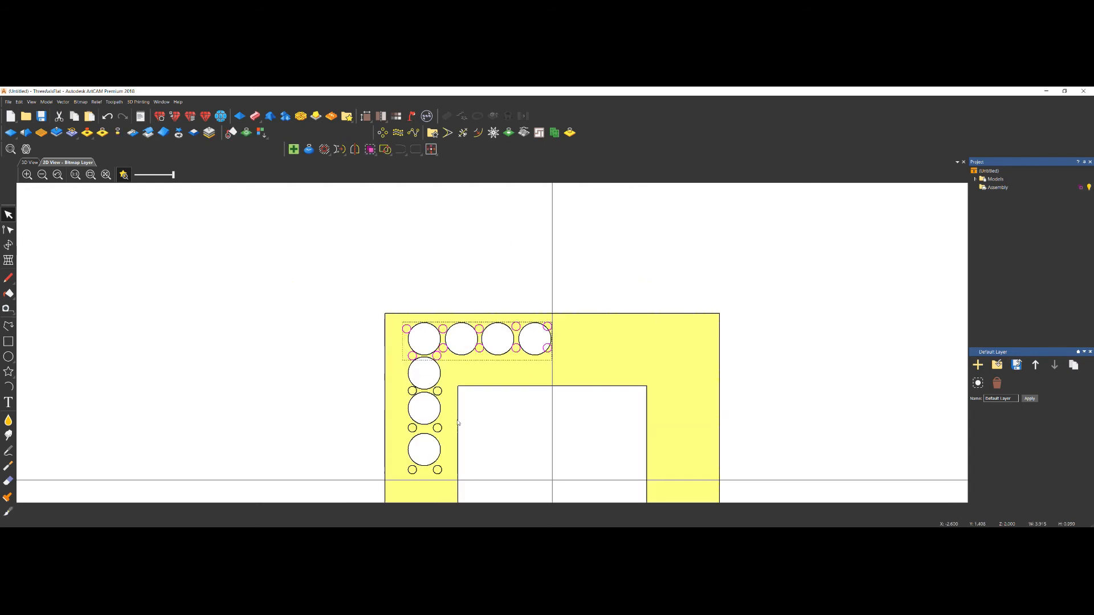
{"action": "scroll", "coordinate": [458, 410], "scroll_direction": "up", "scroll_amount": 1}
{"action": "left_click_drag", "start_coordinate": [344, 347], "coordinate": [406, 535], "text": "shift"}
{"action": "scroll", "coordinate": [411, 460], "scroll_direction": "down", "scroll_amount": 1}
{"action": "left_click_drag", "start_coordinate": [442, 340], "coordinate": [483, 491], "text": "shift"}
{"action": "right_click", "coordinate": [358, 341]}
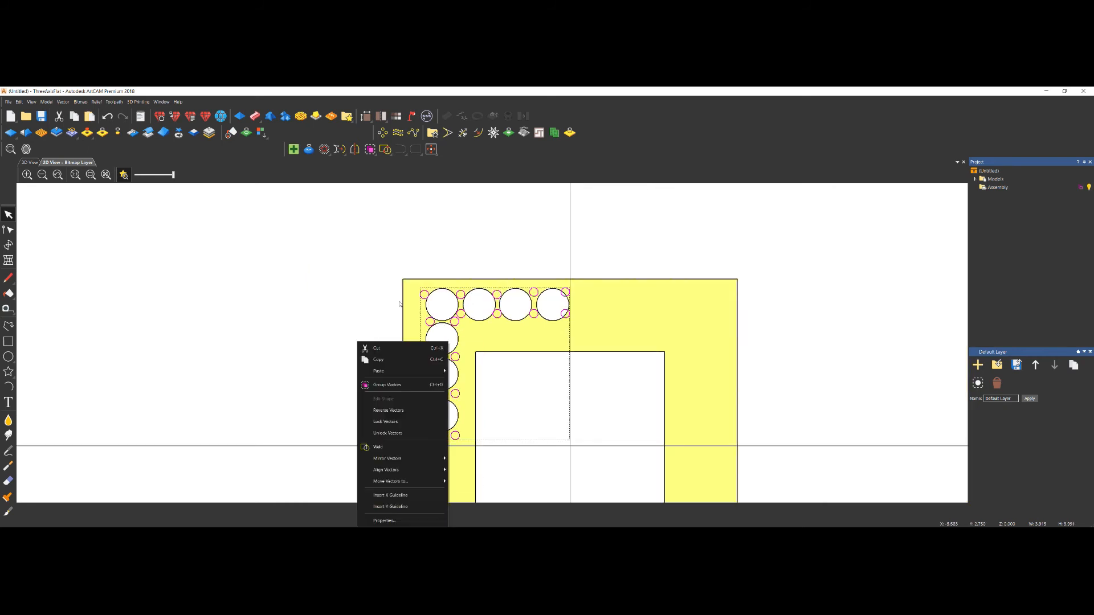
{"action": "left_click", "coordinate": [395, 384]}
Raise the grouped prong circles as flat planes with a start height of 3 mm, merged high into the relief.
{"action": "key", "text": "F12"}
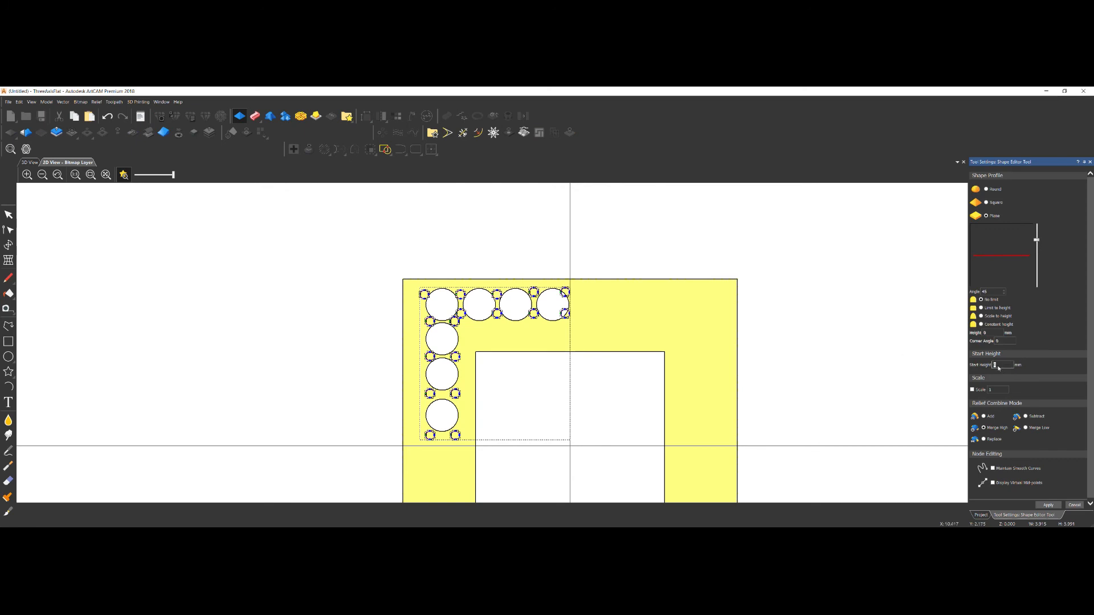
{"action": "type", "text": "3"}
{"action": "left_click", "coordinate": [29, 162]}
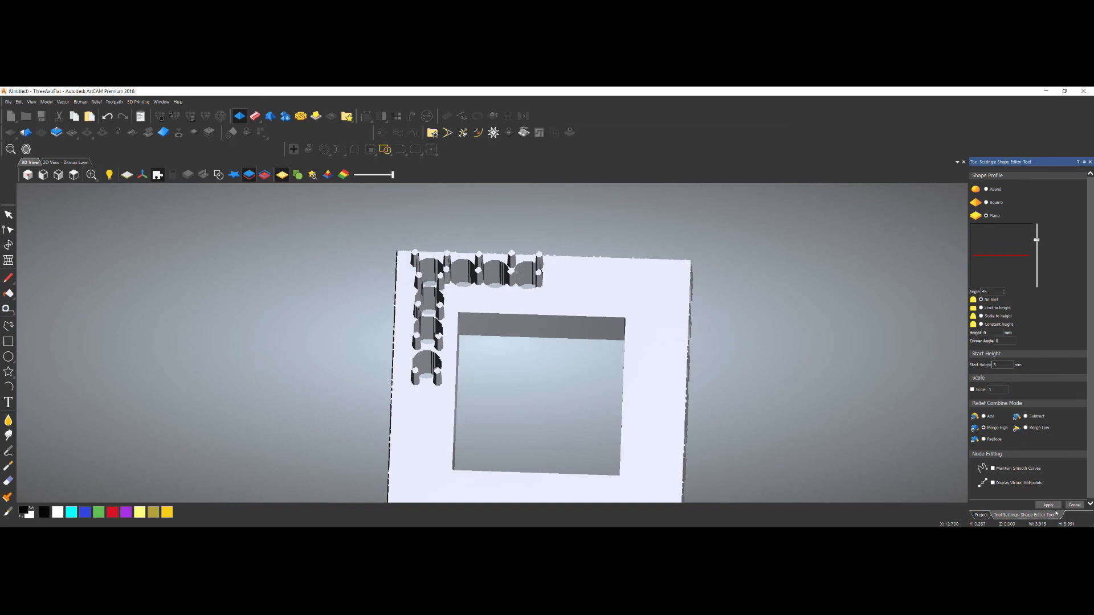
{"action": "left_click", "coordinate": [1071, 505]}
{"action": "scroll", "coordinate": [491, 292], "scroll_direction": "down", "scroll_amount": 2}
{"action": "scroll", "coordinate": [558, 299], "scroll_direction": "up", "scroll_amount": 1}
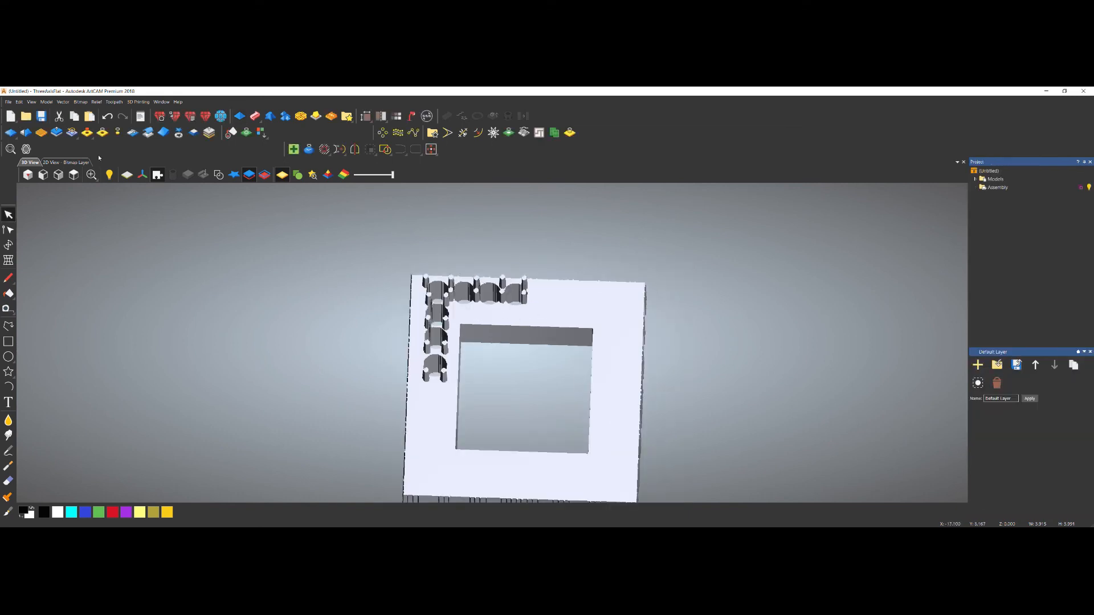
Mirror-merge the relief top over bottom and left over right to complete the holes and prongs around the square.
{"action": "left_click", "coordinate": [132, 133]}
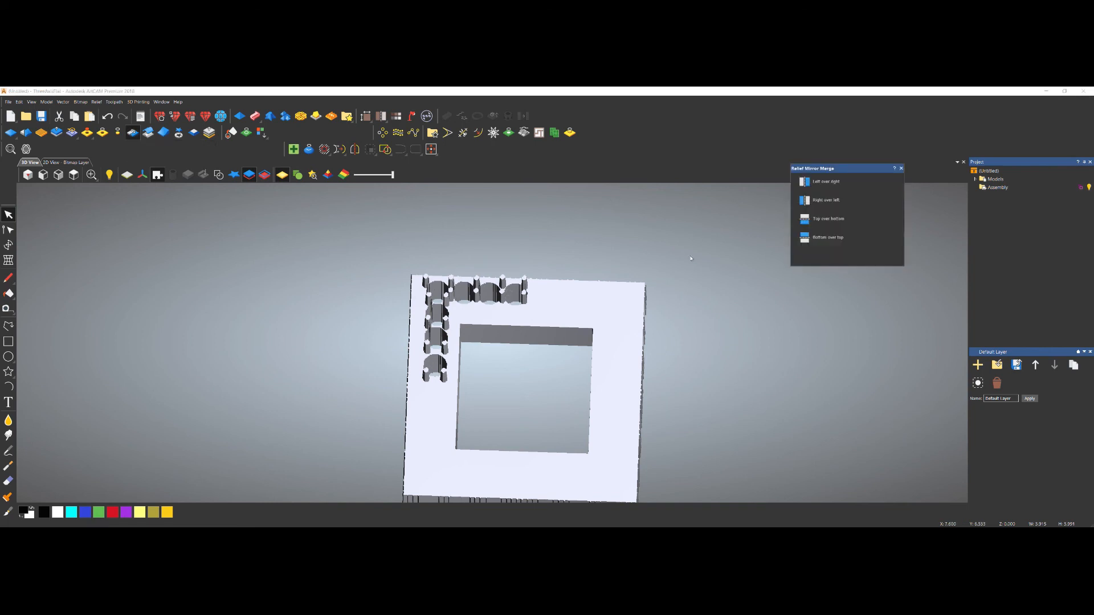
{"action": "left_click", "coordinate": [817, 219]}
{"action": "left_click", "coordinate": [822, 182]}
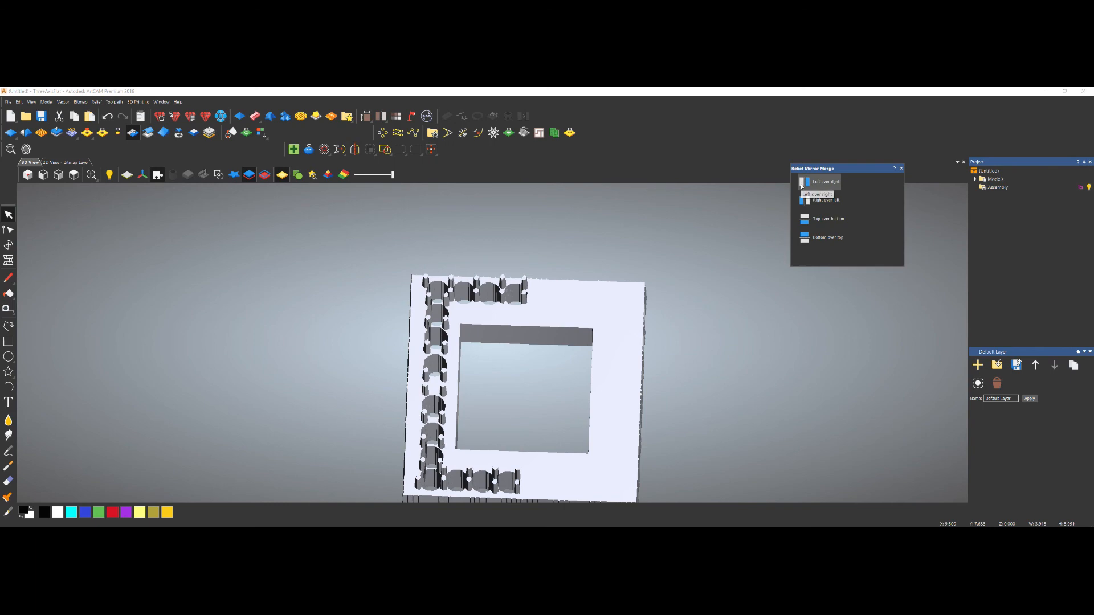
{"action": "scroll", "coordinate": [572, 419], "scroll_direction": "down", "scroll_amount": 1}
{"action": "scroll", "coordinate": [536, 460], "scroll_direction": "up", "scroll_amount": 2}
{"action": "scroll", "coordinate": [535, 460], "scroll_direction": "down", "scroll_amount": 2}
{"action": "left_click_drag", "start_coordinate": [535, 461], "coordinate": [494, 286]}
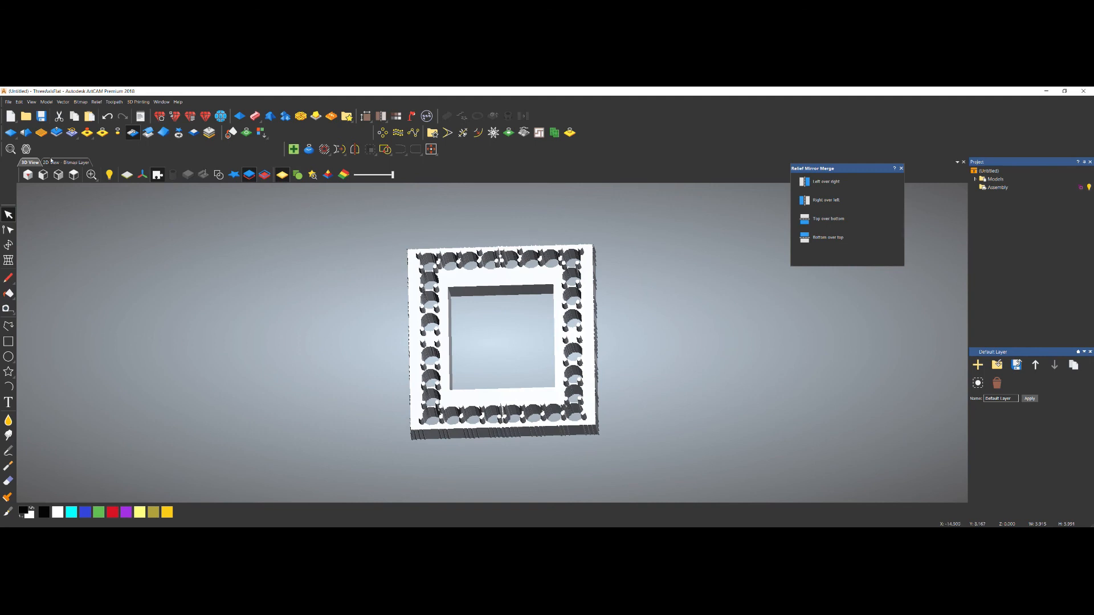
Examine the mirrored square head's hole and prong layout in the 2D and 3D views.
{"action": "left_click", "coordinate": [50, 163]}
{"action": "scroll", "coordinate": [592, 387], "scroll_direction": "down", "scroll_amount": 3}
{"action": "scroll", "coordinate": [526, 372], "scroll_direction": "up", "scroll_amount": 3}
{"action": "scroll", "coordinate": [582, 367], "scroll_direction": "down", "scroll_amount": 1}
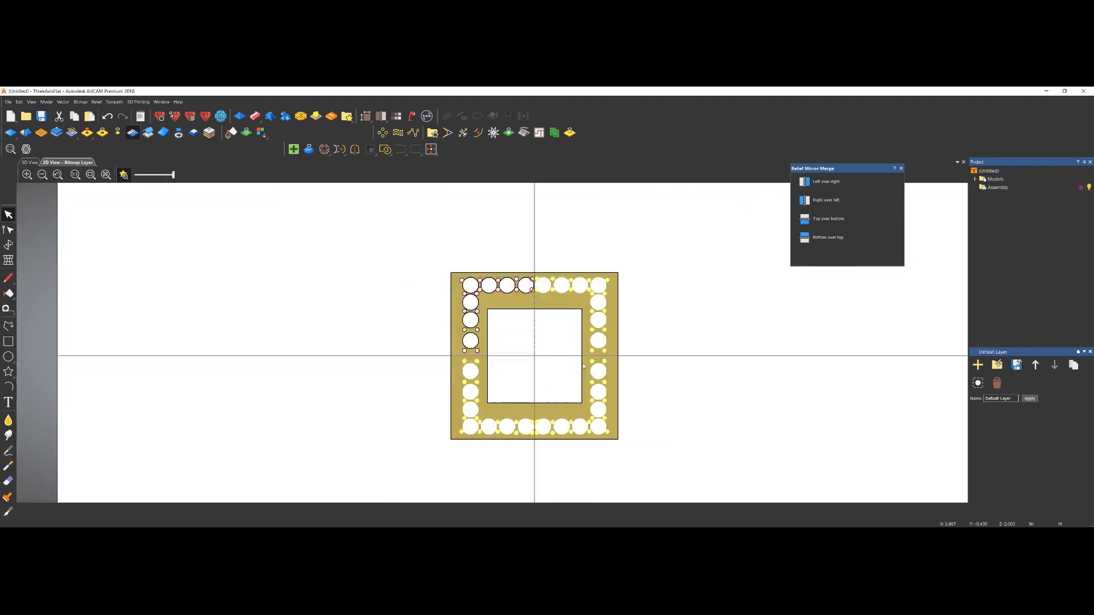
{"action": "scroll", "coordinate": [528, 317], "scroll_direction": "up", "scroll_amount": 1}
{"action": "scroll", "coordinate": [655, 318], "scroll_direction": "down", "scroll_amount": 1}
{"action": "scroll", "coordinate": [655, 317], "scroll_direction": "down", "scroll_amount": 1}
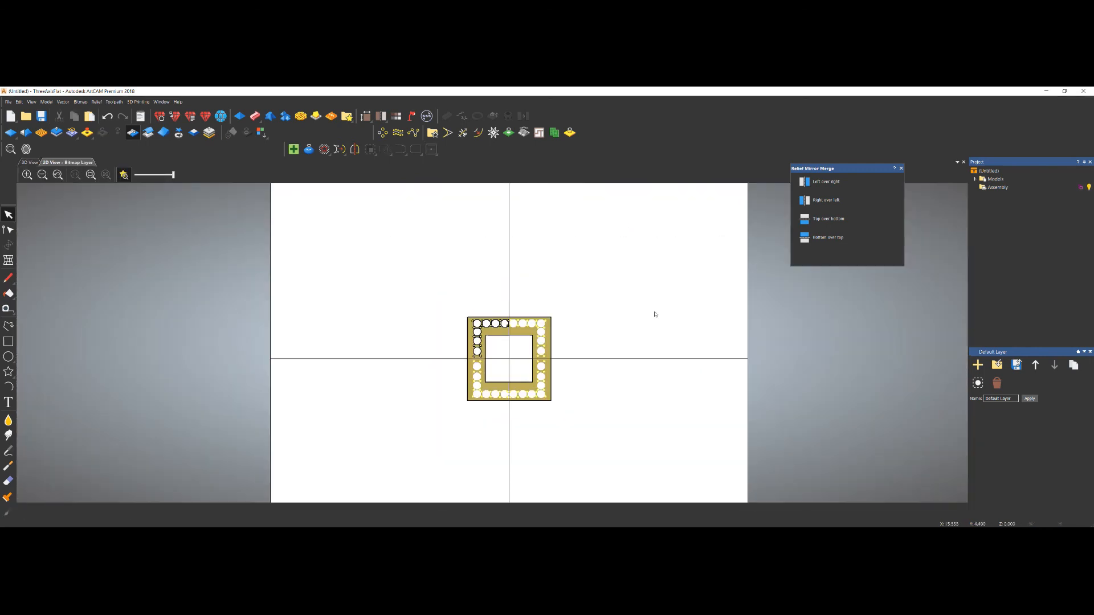
{"action": "left_click", "coordinate": [29, 162]}
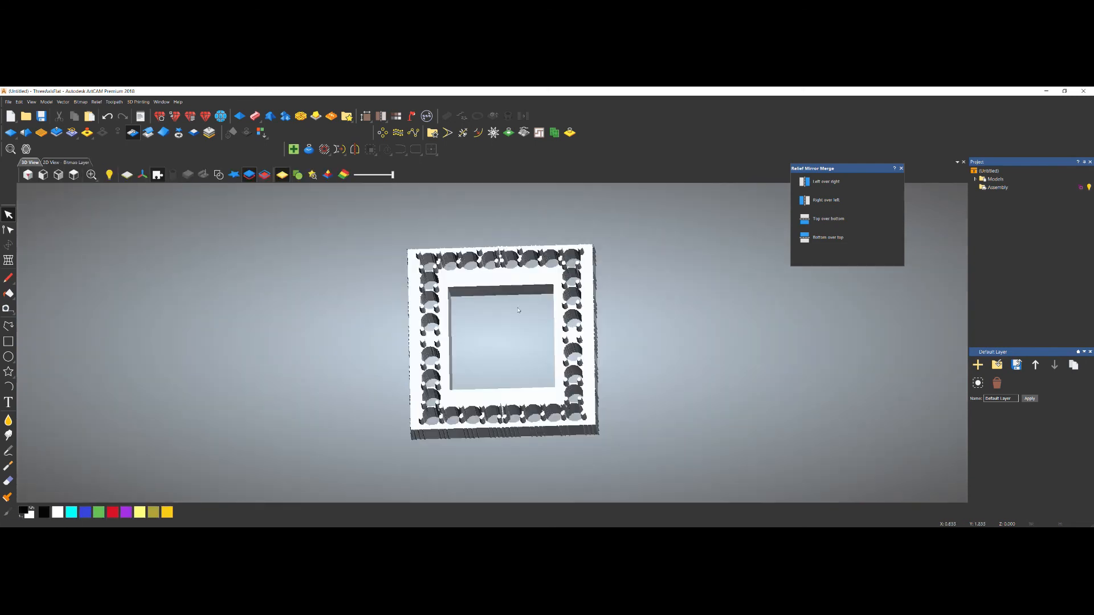